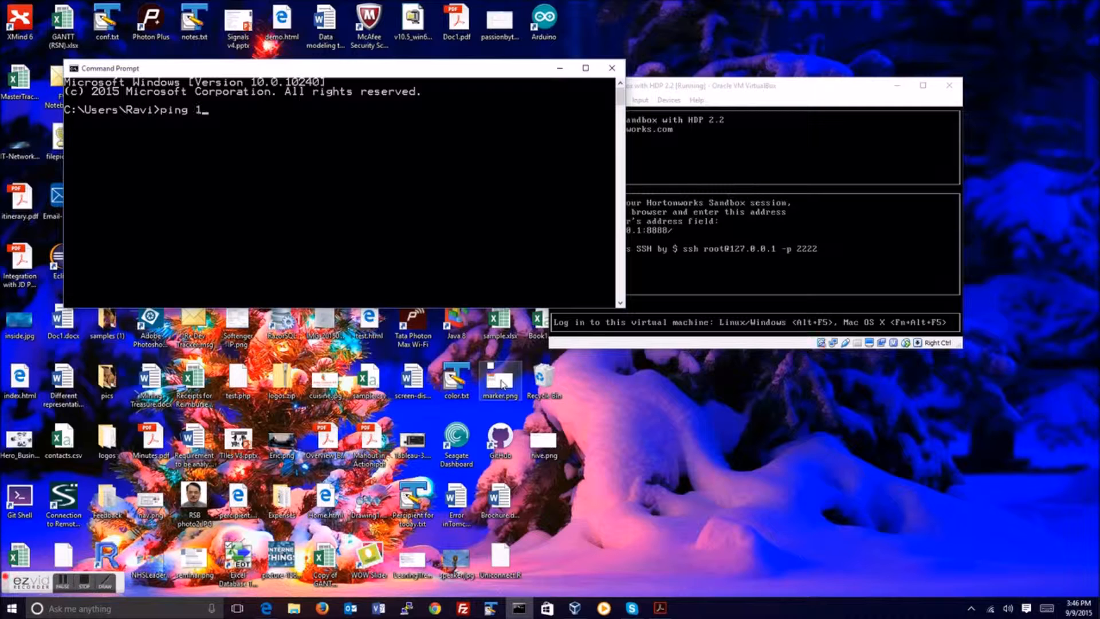
Step: Ping the sandbox at 192.168.2.17 and confirm four replies with 0% packet loss
text(.2.17)
key(Return)
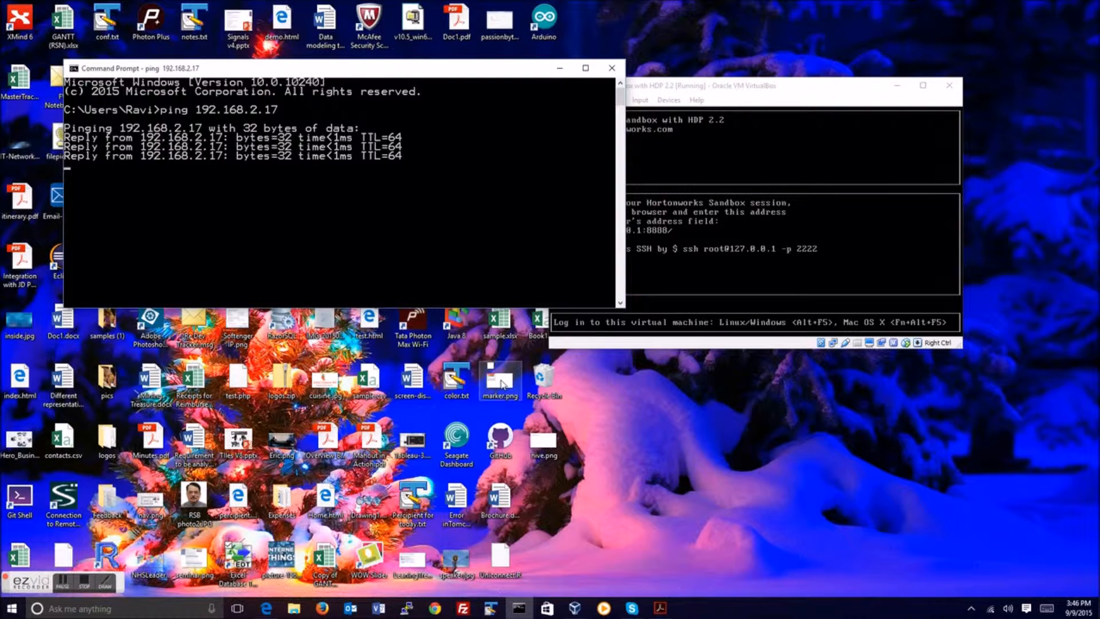
key(Return)
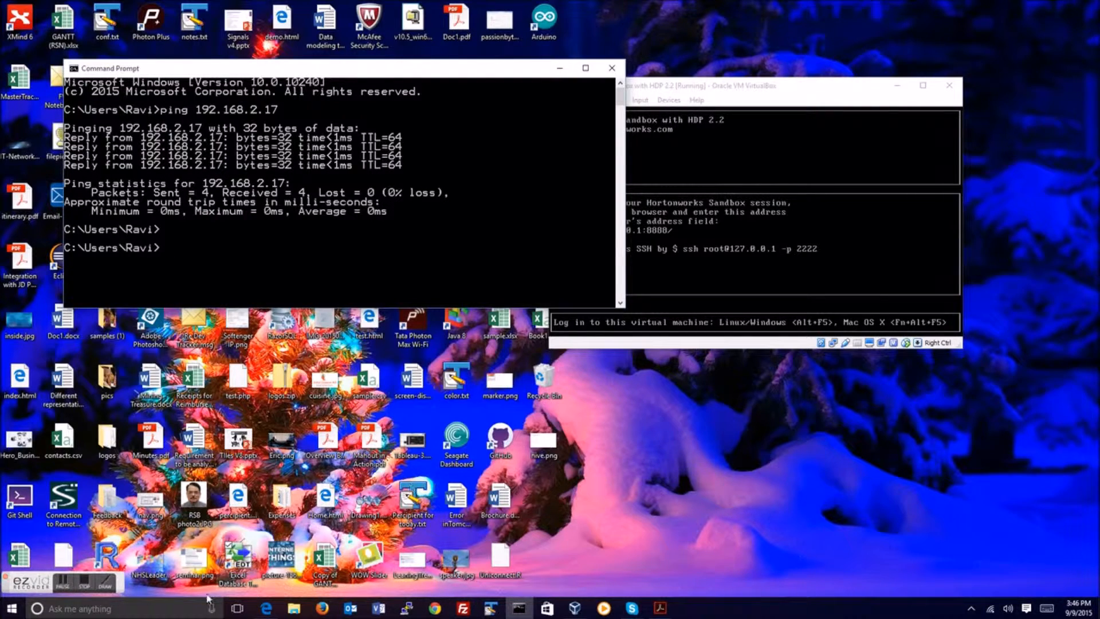
click(165, 608)
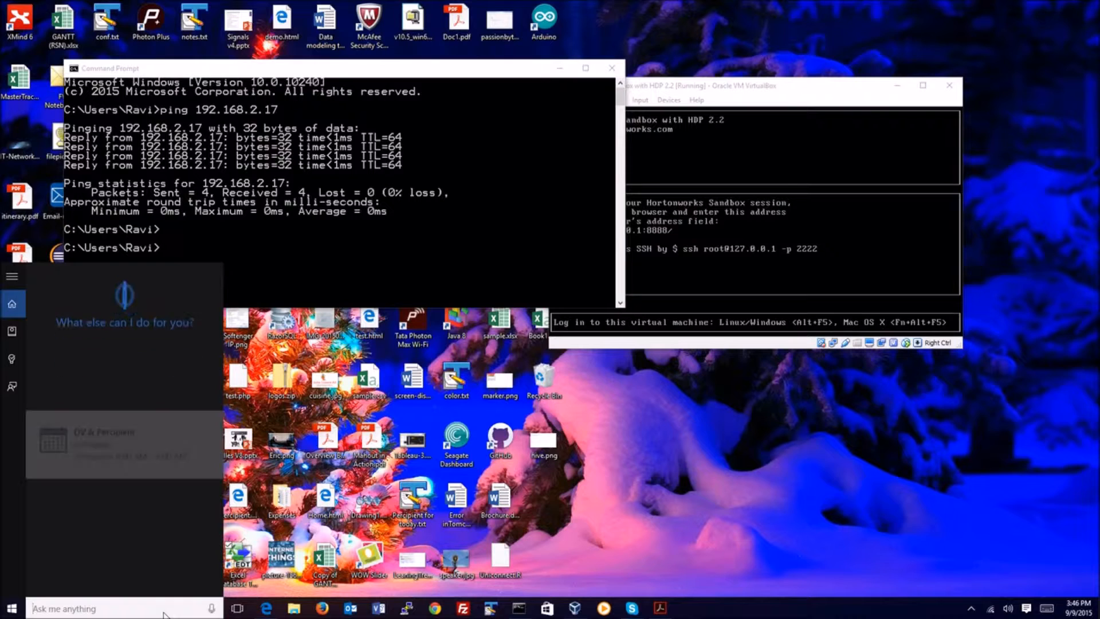
Step: Open Administrative Tools from a maximized Control Panel
right_click(12, 610)
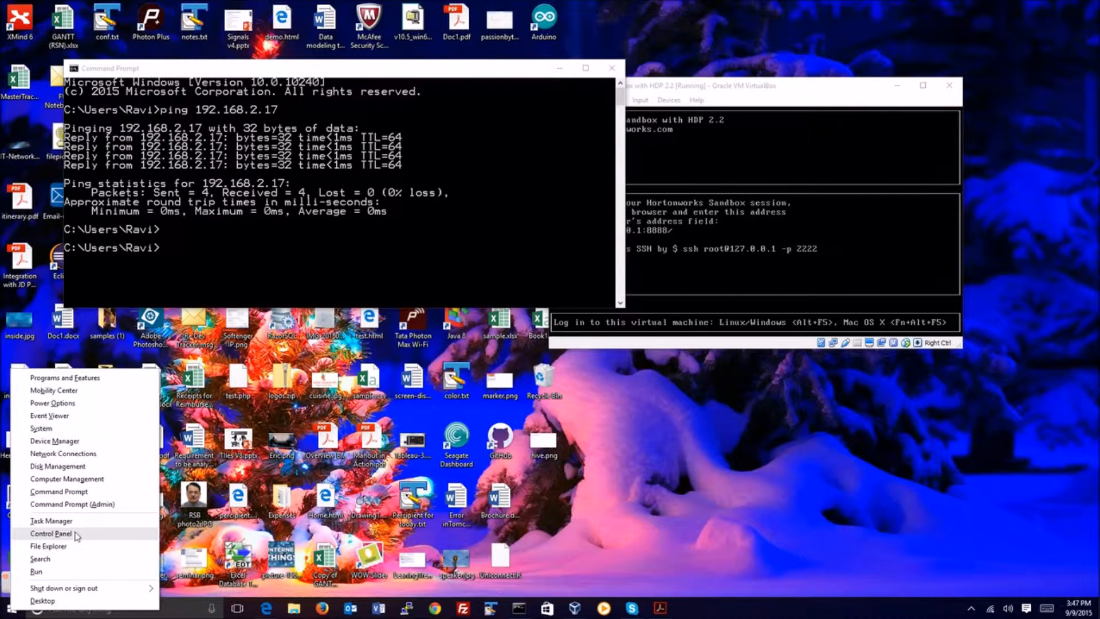
click(75, 534)
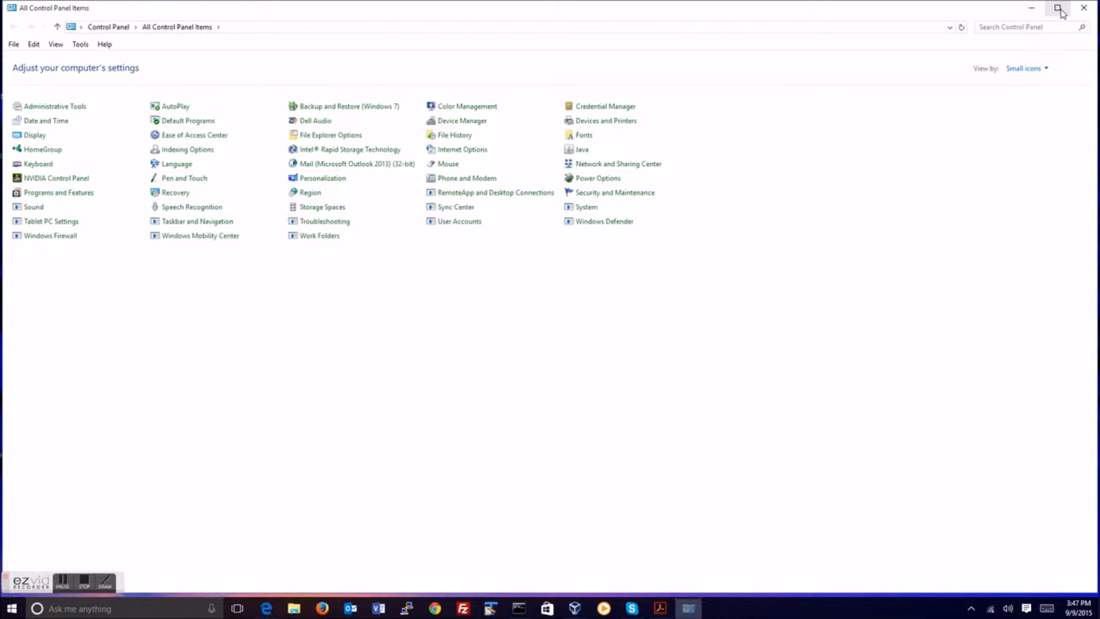
click(1057, 7)
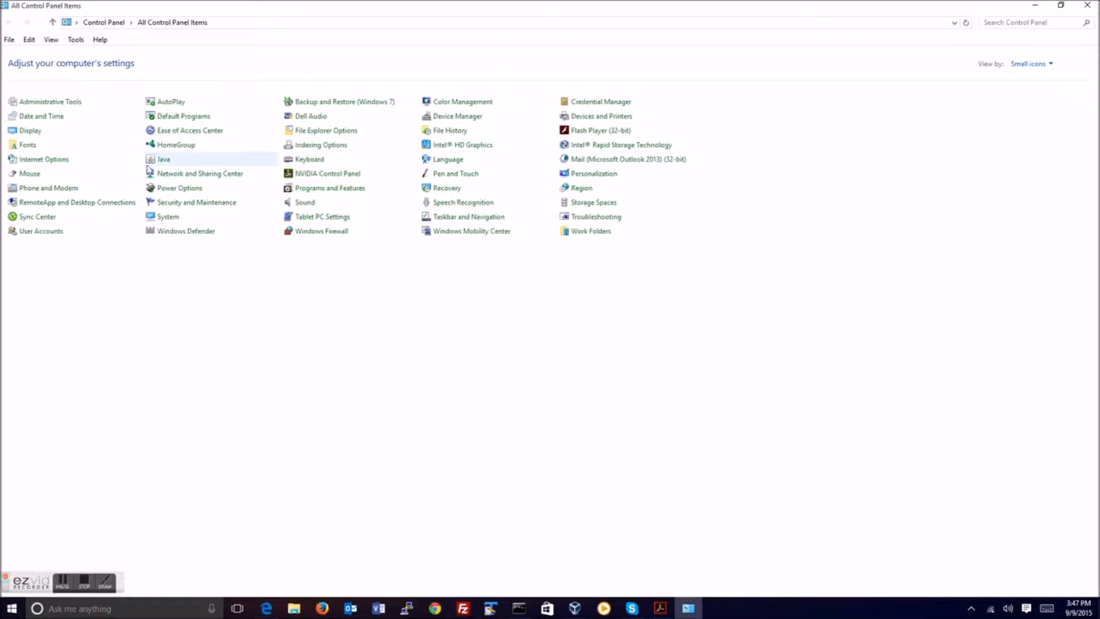
click(70, 103)
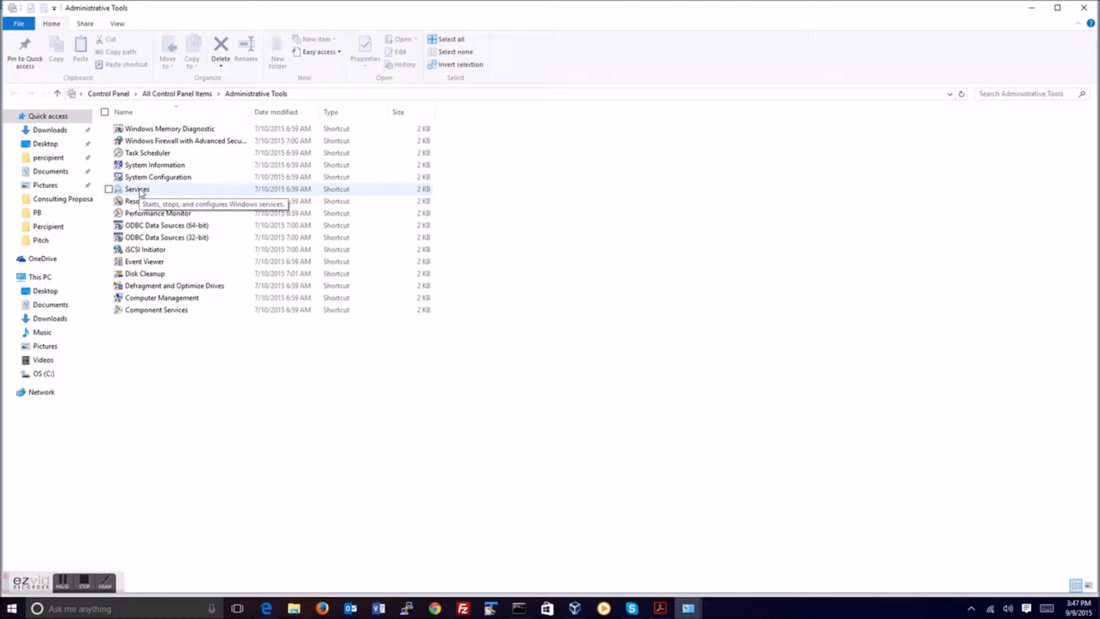
Step: Add a new 32-bit user data source based on the Microsoft Hive ODBC Driver
double_click(154, 237)
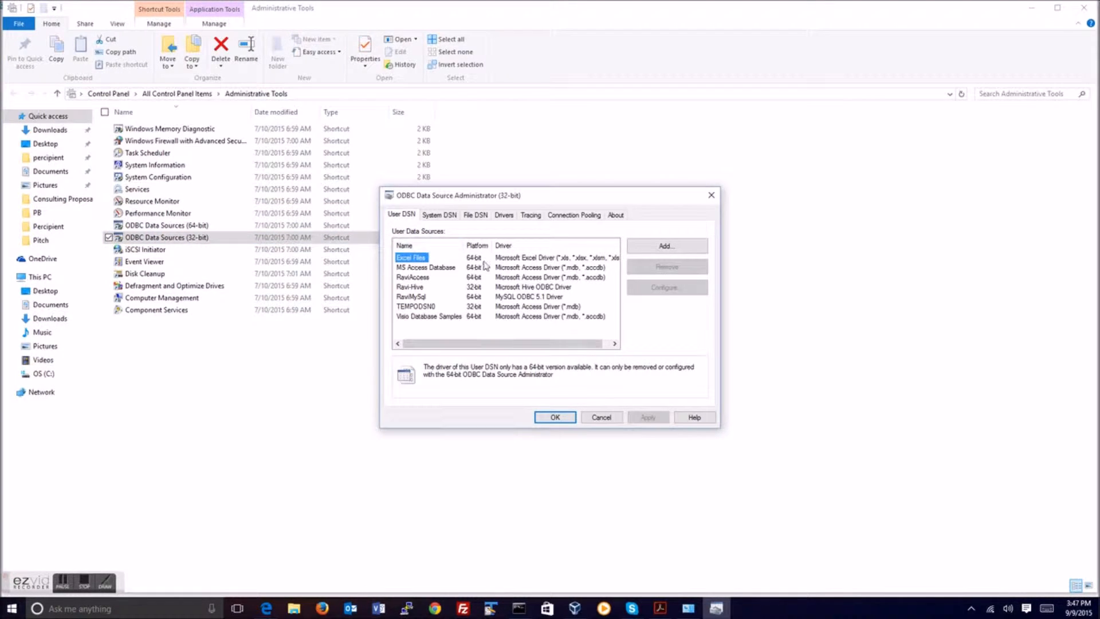
click(652, 246)
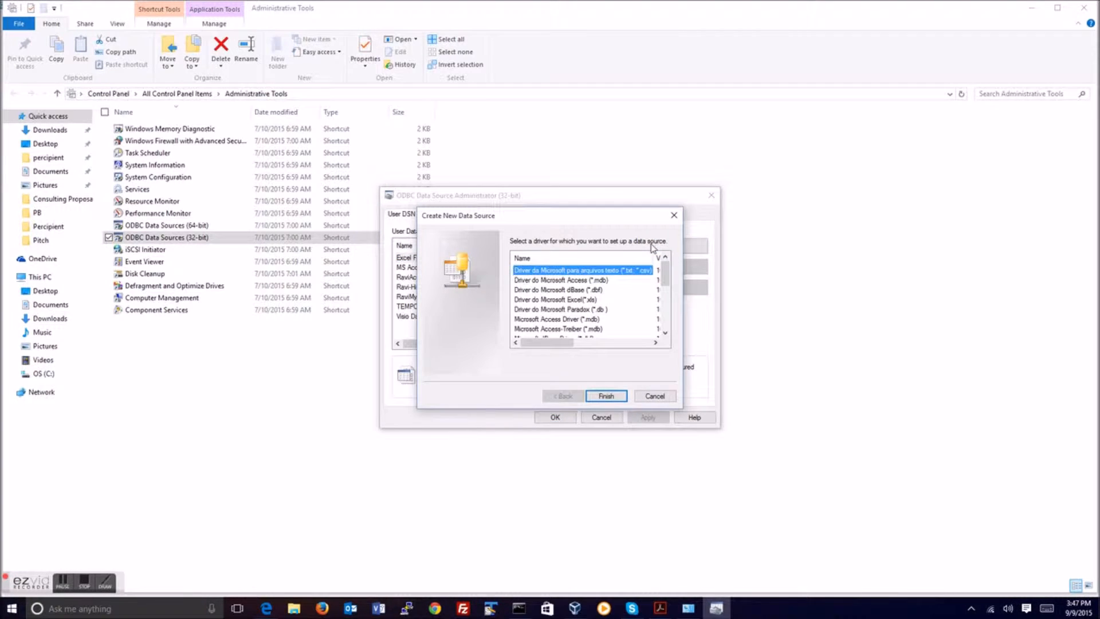
drag(664, 283, 664, 303)
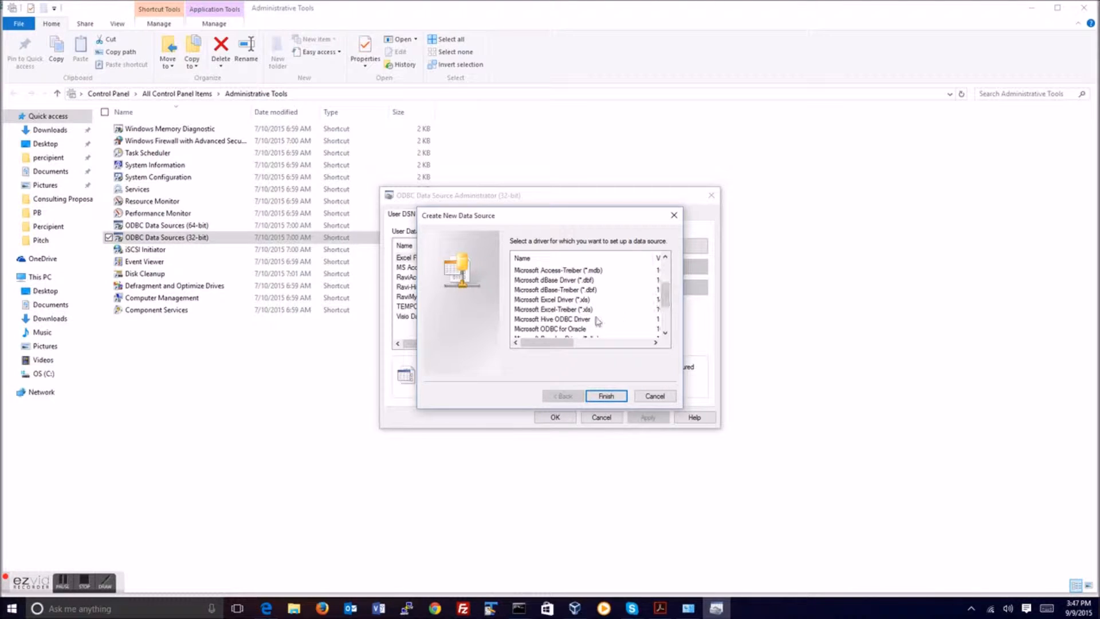
click(565, 319)
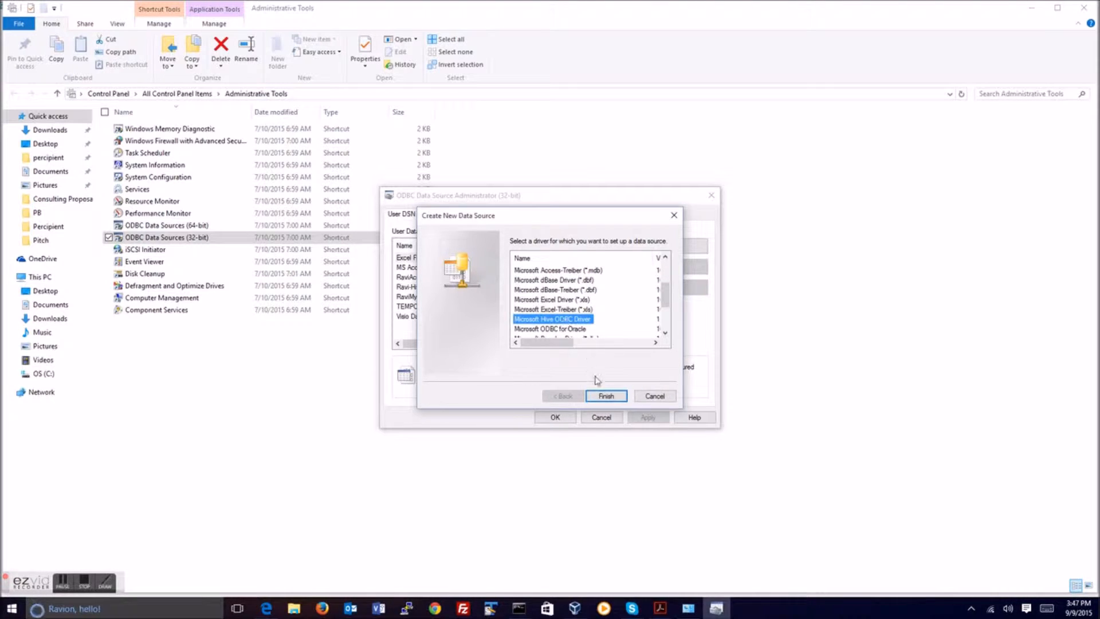
click(604, 396)
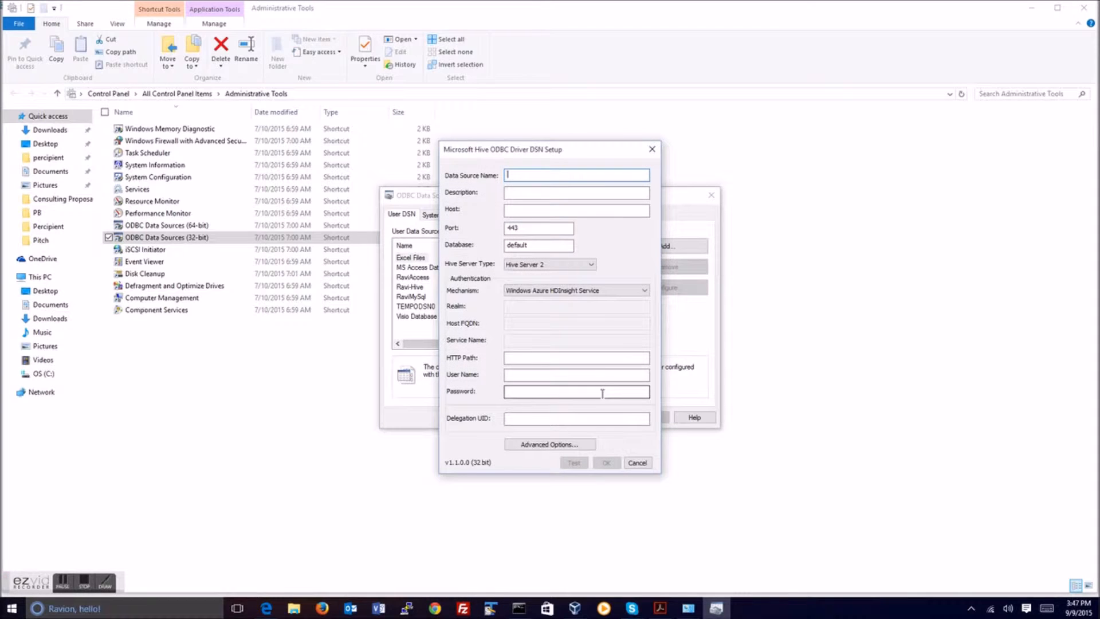
Step: Name the DSN HortonHive, describe it 'Sample Horton Connectivity', and set host 192.168.2.17, port 10000
text(H)
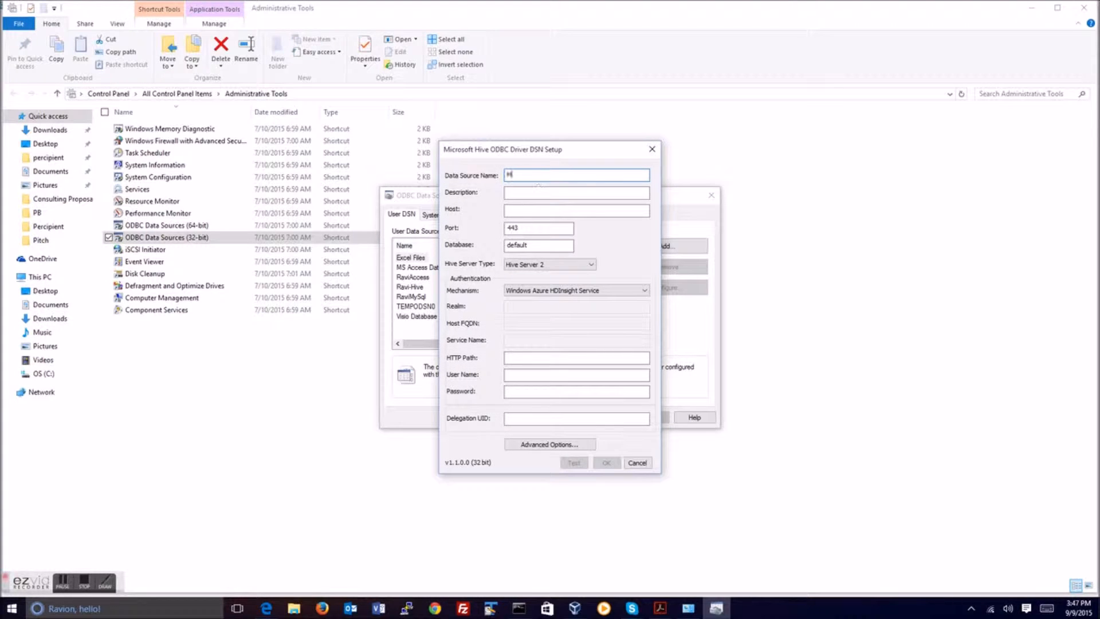
text(ortonHive)
key(Tab)
text(Sample Horton Connectivity)
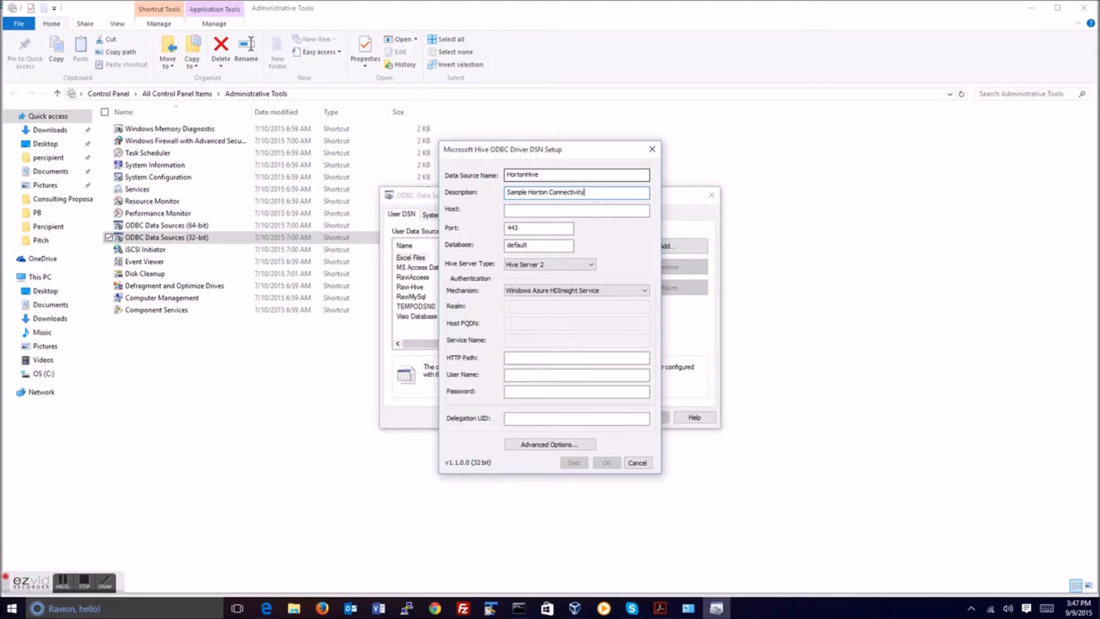
click(567, 211)
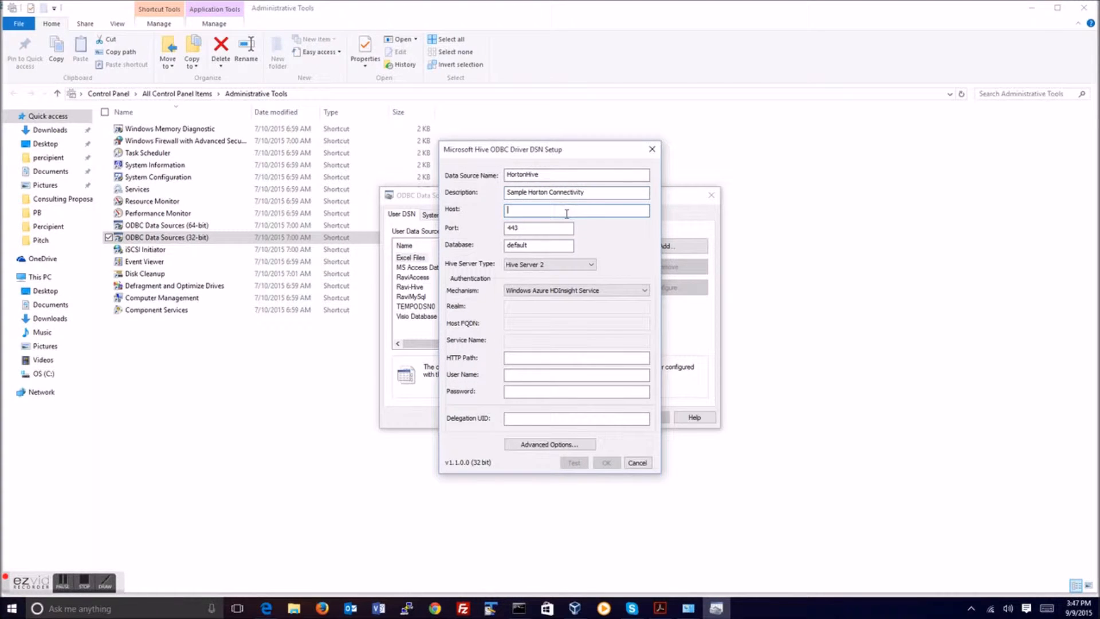
text(193)
text(.168.2.17)
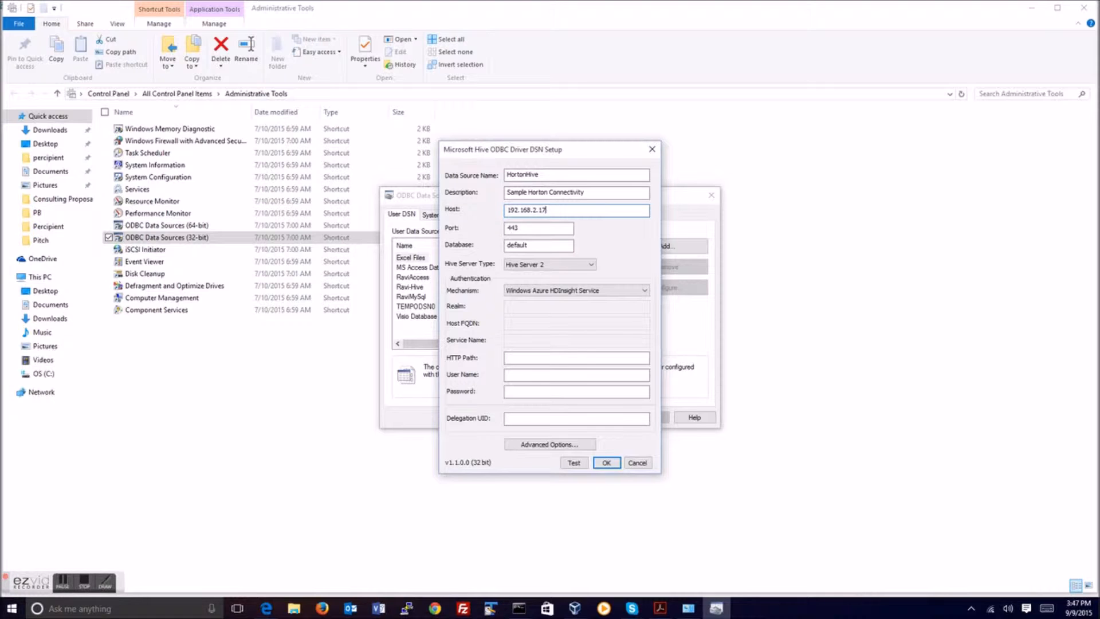
key(Tab)
text(100)
Step: Set authentication to User Name and Password with user root and the account password
click(584, 291)
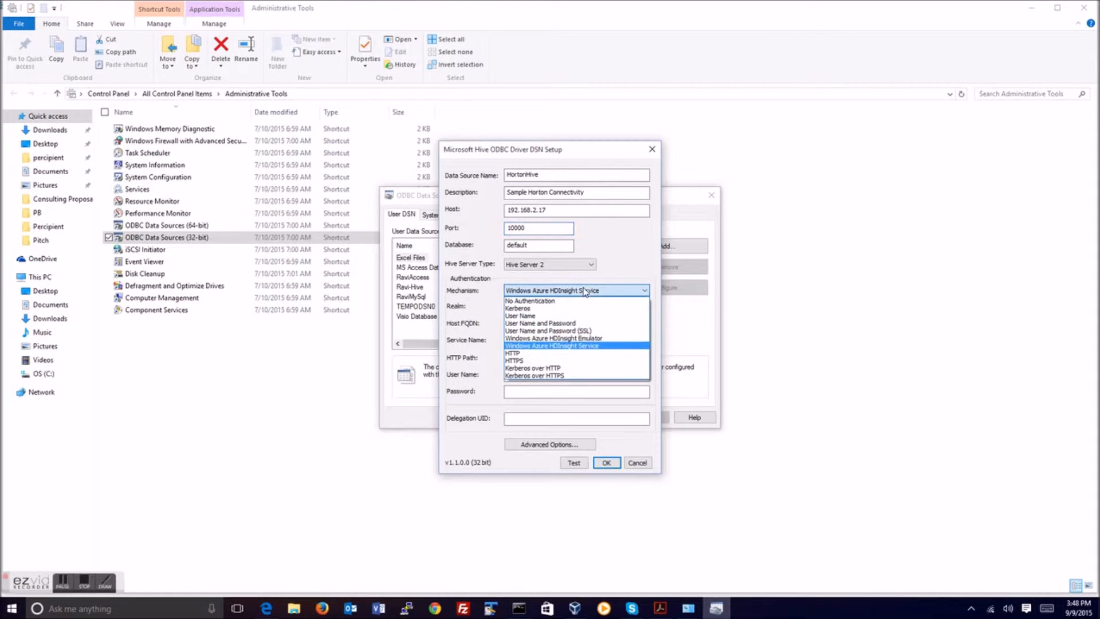
click(558, 323)
click(542, 375)
text(root)
key(Tab)
text(hadoop)
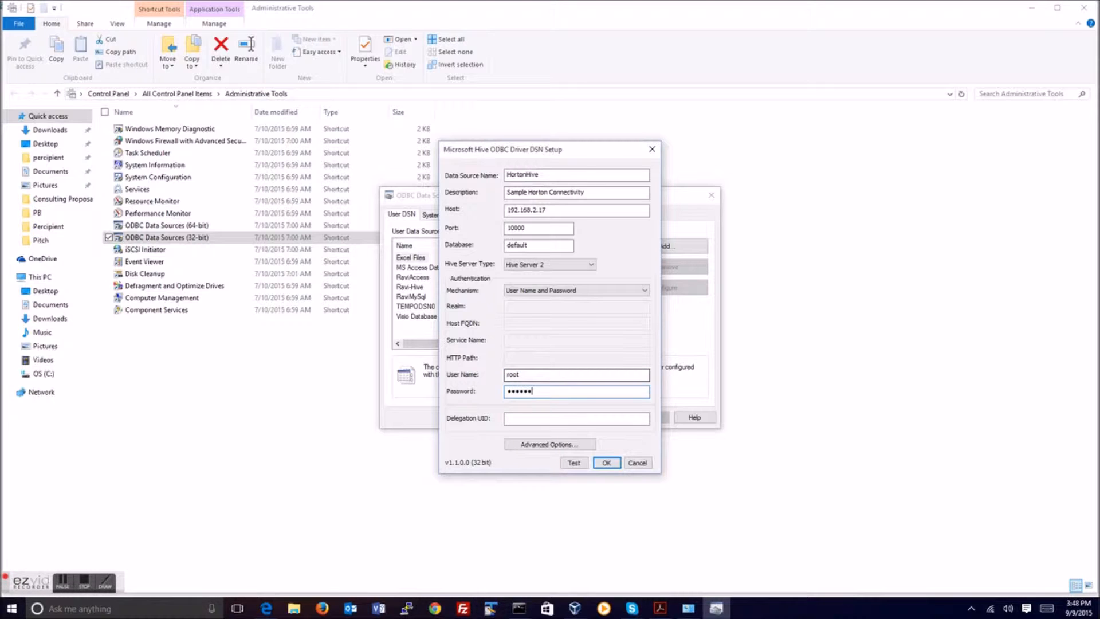
Step: Test the HortonHive connection successfully and save the data source
click(573, 462)
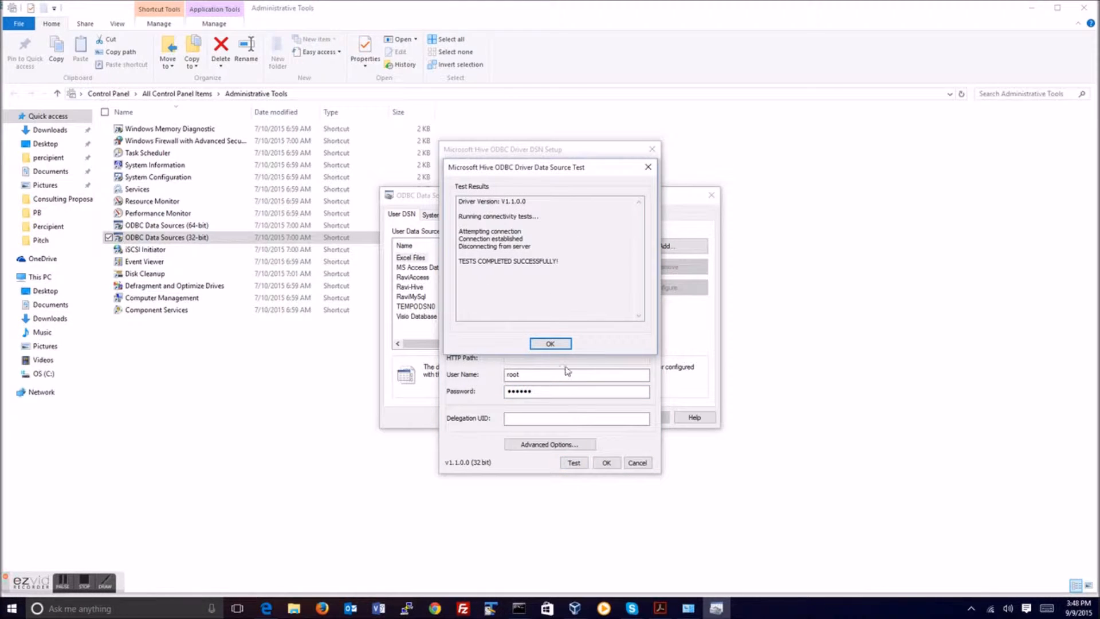
click(550, 344)
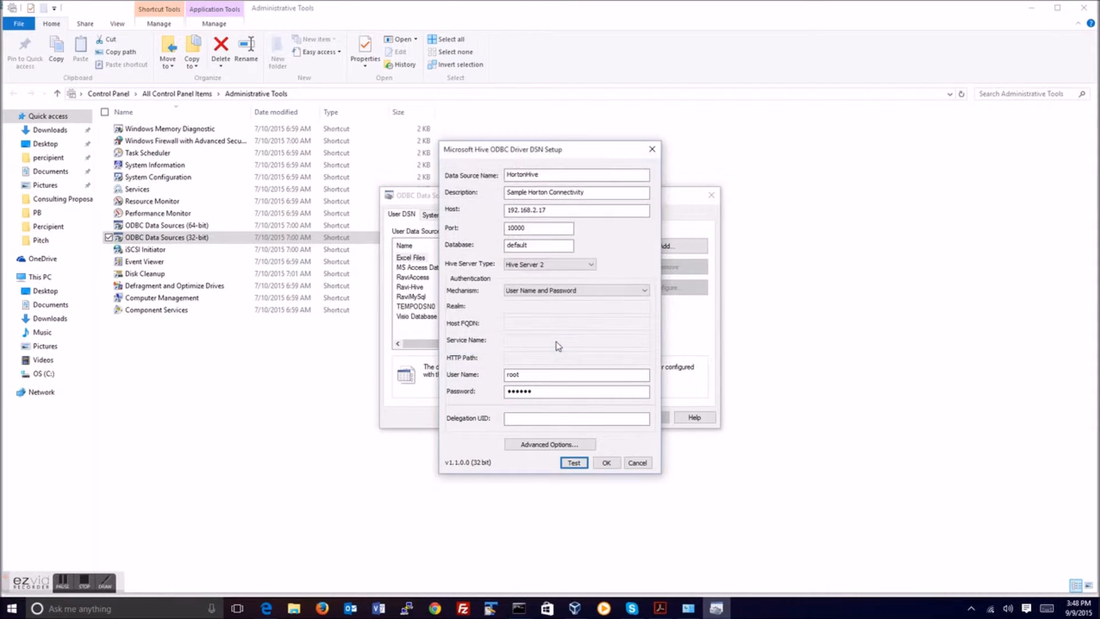
click(608, 461)
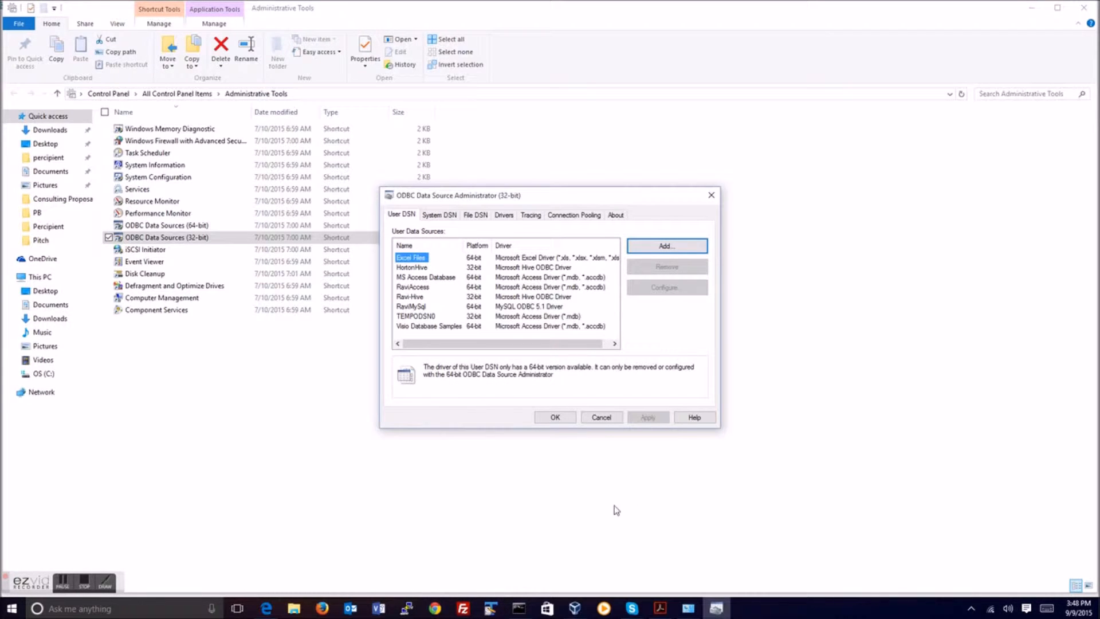
Step: Close the ODBC Administrator and open a PuTTY SSH session from the saved HDP2.2 settings
click(555, 417)
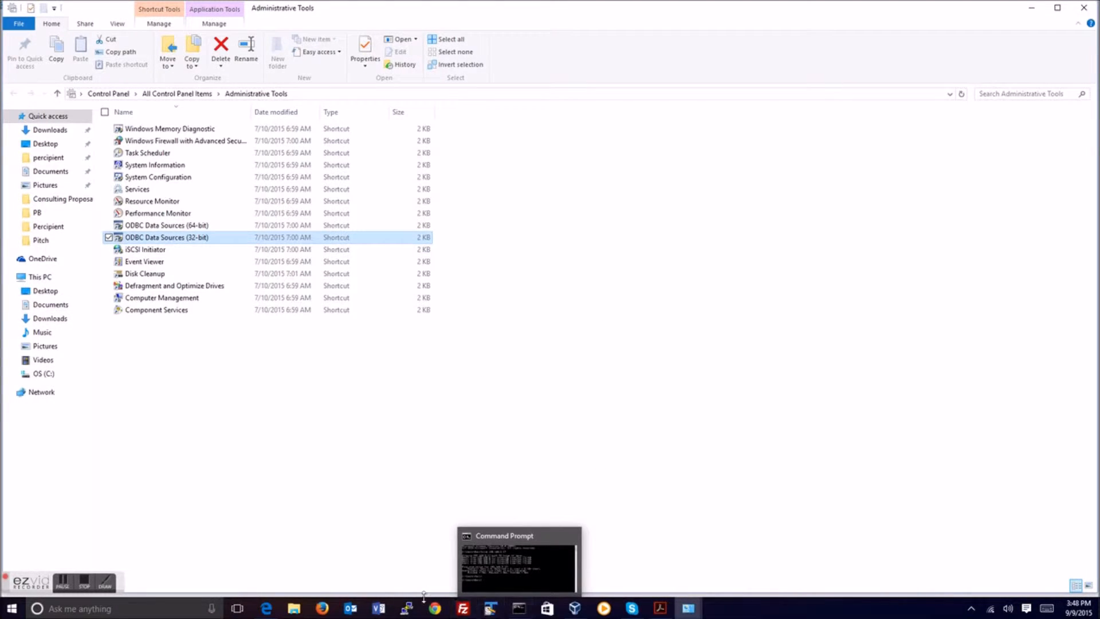
click(407, 608)
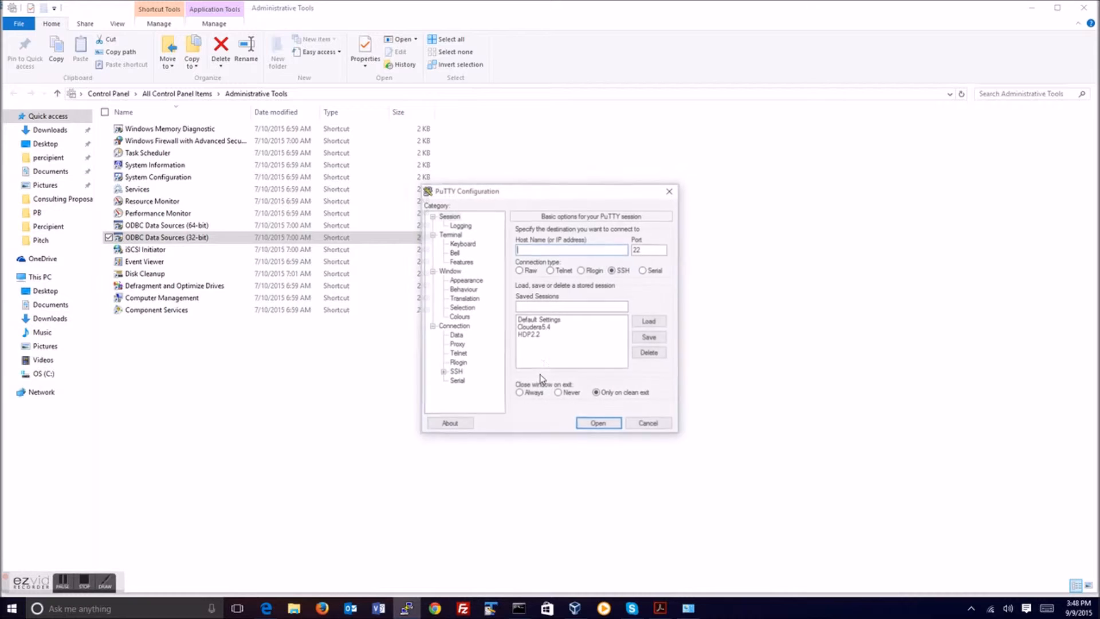
click(533, 336)
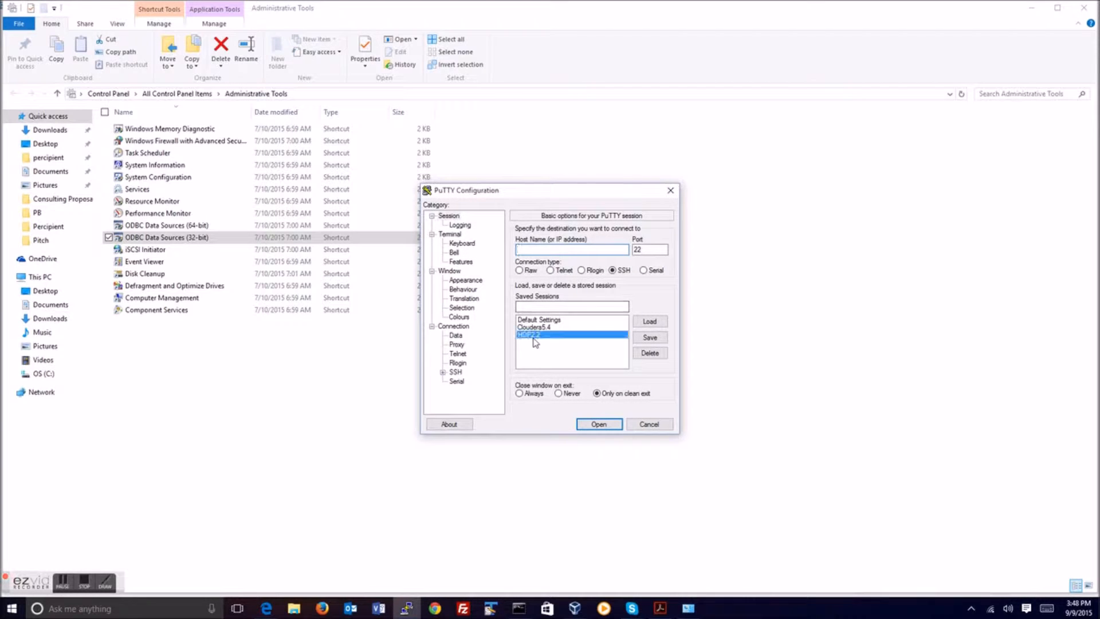
click(650, 322)
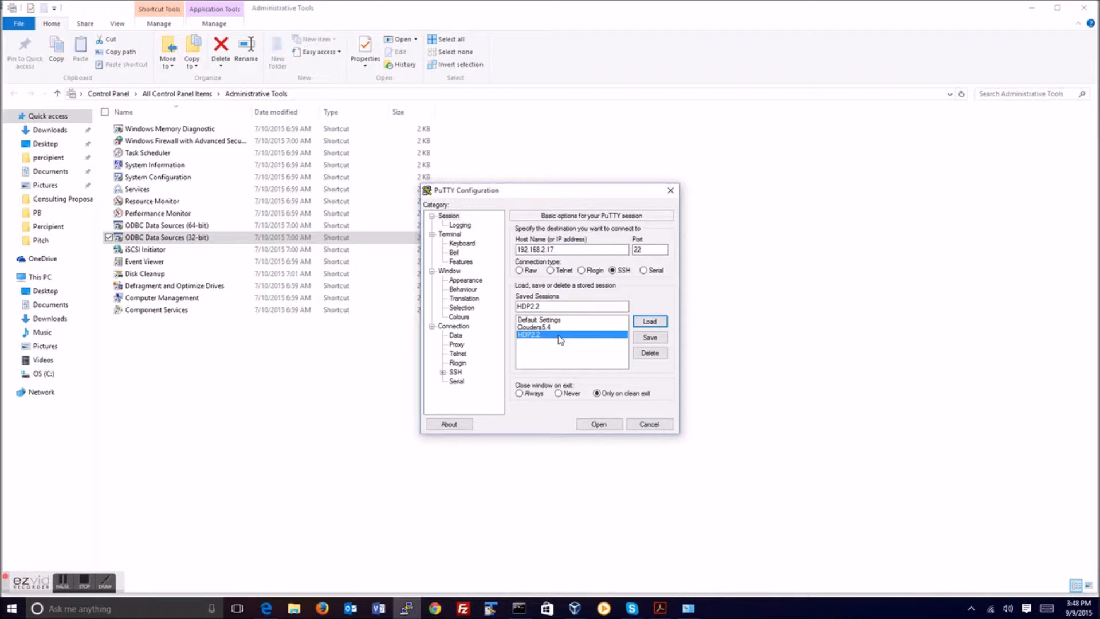
click(597, 424)
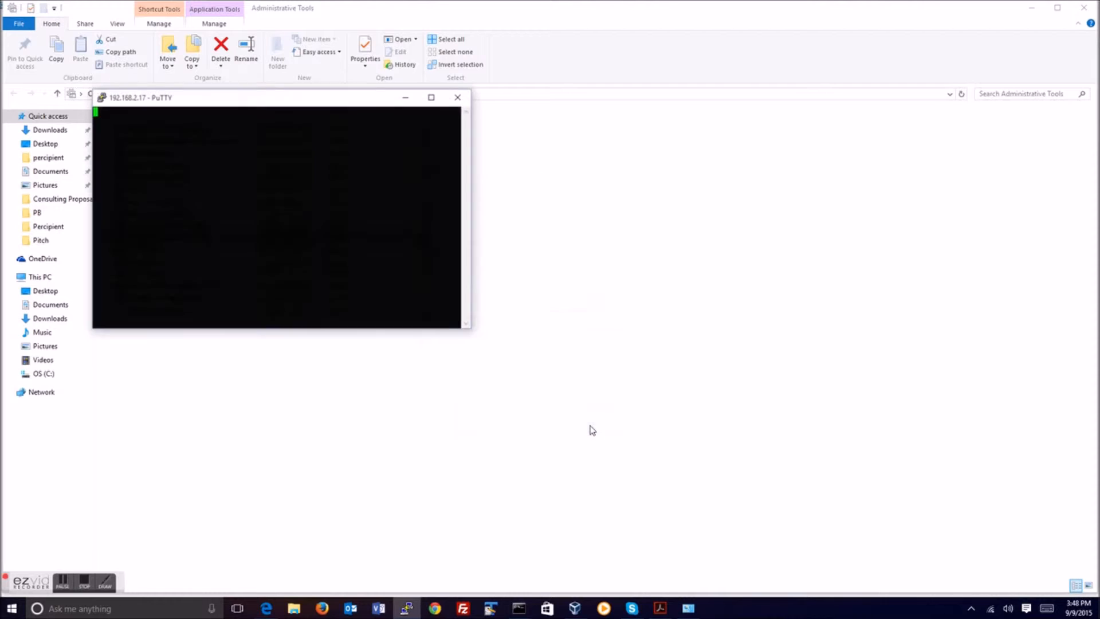
Step: Log in to the sandbox as root and start the Hive shell
drag(370, 105, 615, 199)
text(root)
key(Return)
key(Return)
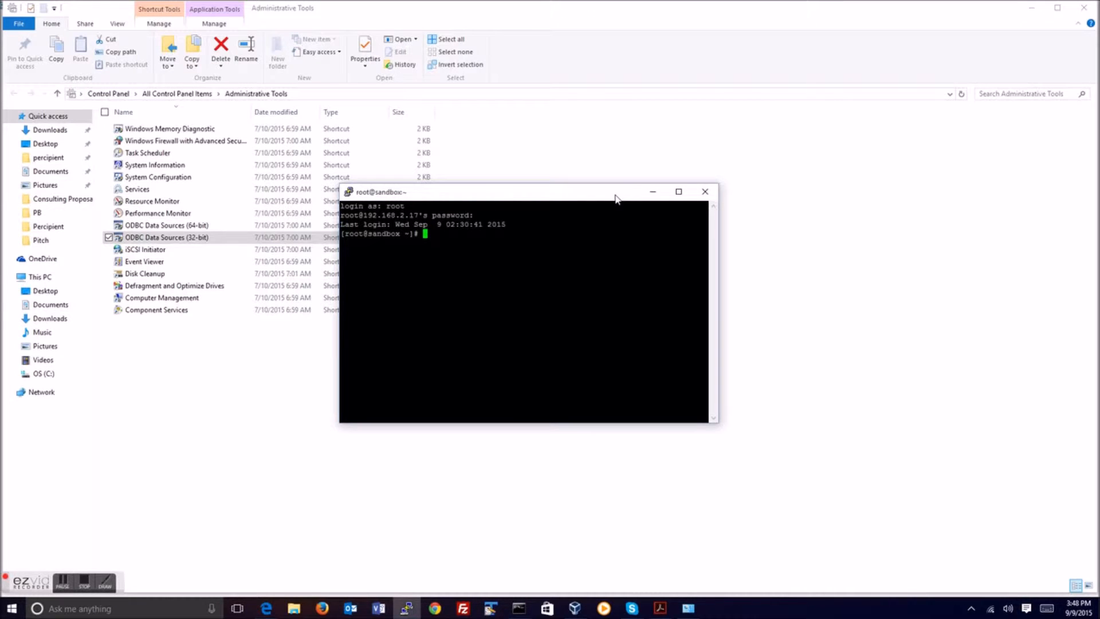
text(hive)
key(Return)
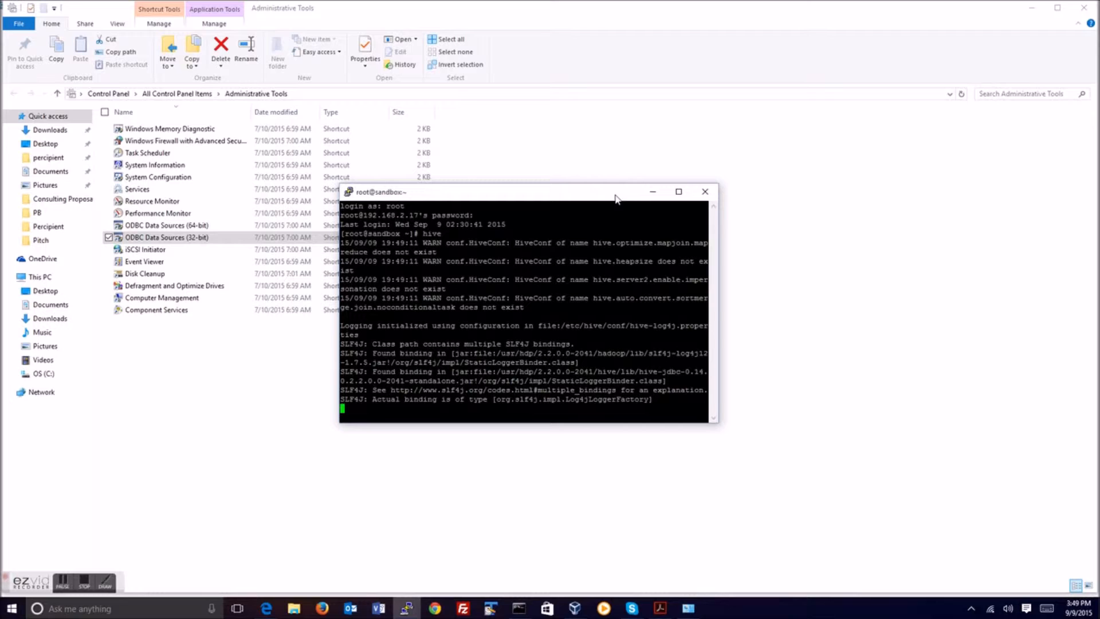
Step: List the Hive tables and attempt a select on sample_07, which fails on a typo
text(show tables;)
key(Return)
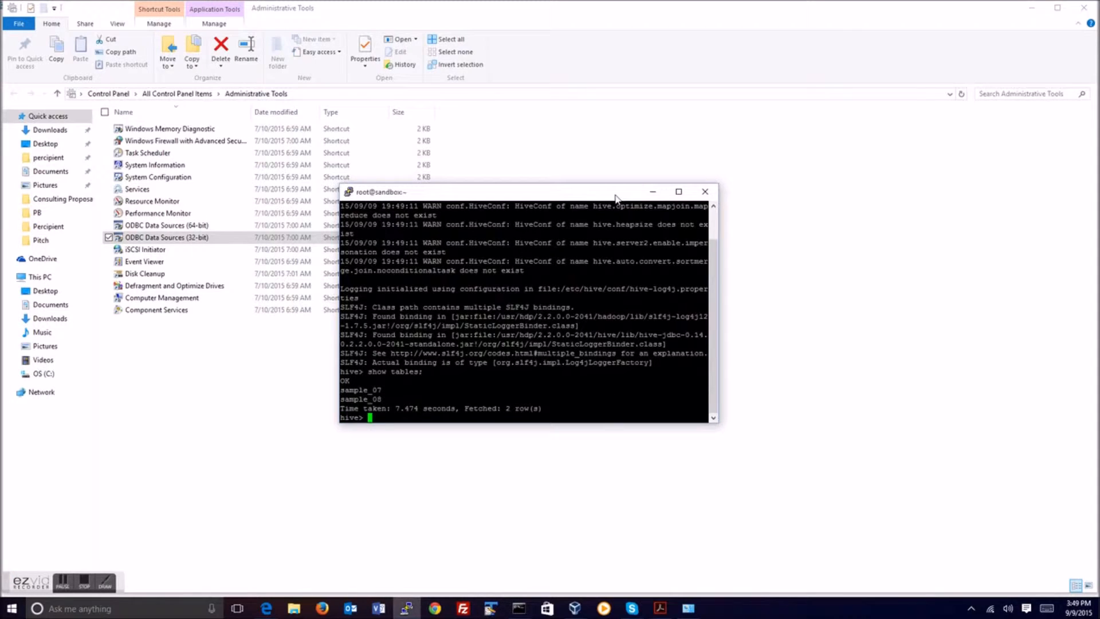
text(sselect * from sample_07;)
key(Return)
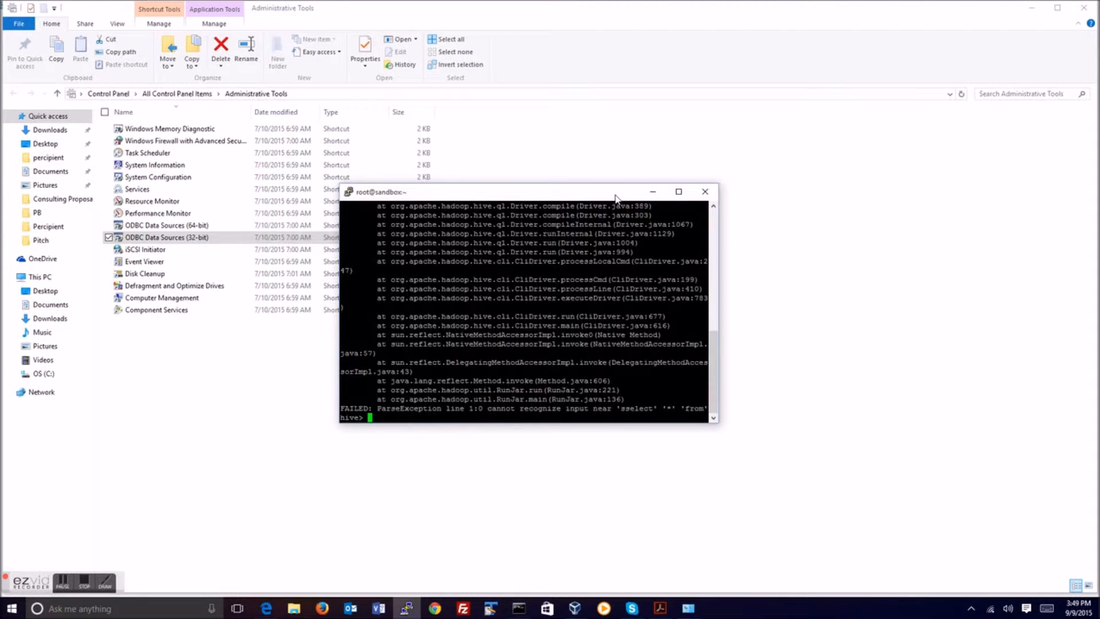
Step: Correct the command to 'select * from sample_07;' and rerun it, returning 823 rows
key(Up)
key(BackSpace)
key(BackSpace)
key(BackSpace)
key(BackSpace)
key(BackSpace)
key(BackSpace)
key(BackSpace)
key(BackSpace)
key(BackSpace)
key(BackSpace)
key(BackSpace)
key(BackSpace)
key(BackSpace)
key(BackSpace)
key(BackSpace)
key(BackSpace)
key(BackSpace)
key(BackSpace)
key(BackSpace)
key(BackSpace)
text(elect * from sample_07;)
key(Return)
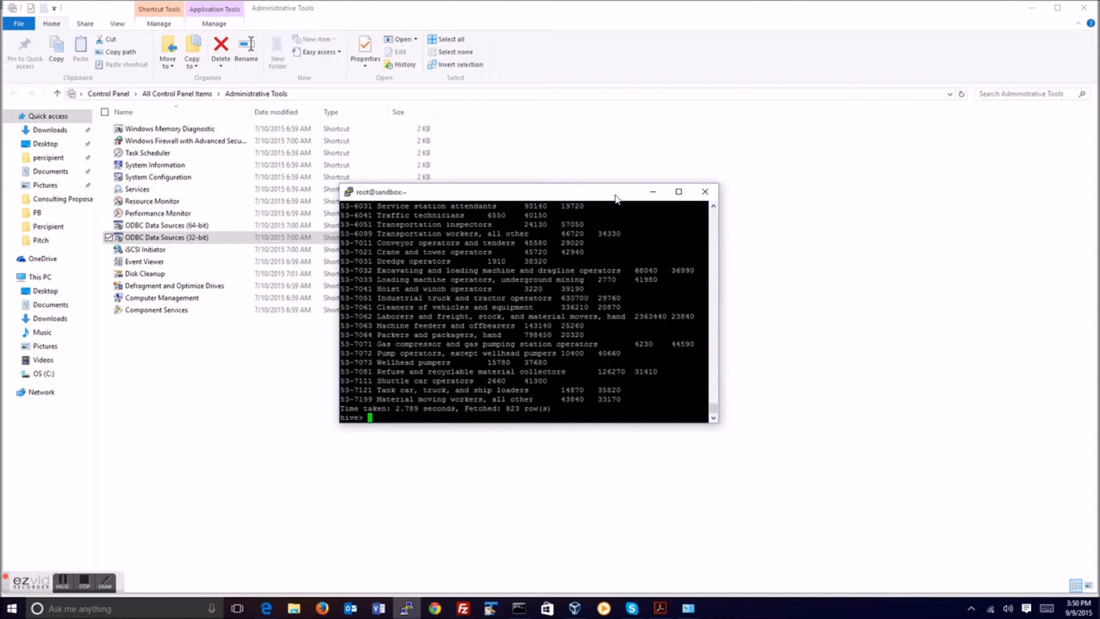
key(XF86AudioRaiseVolume)
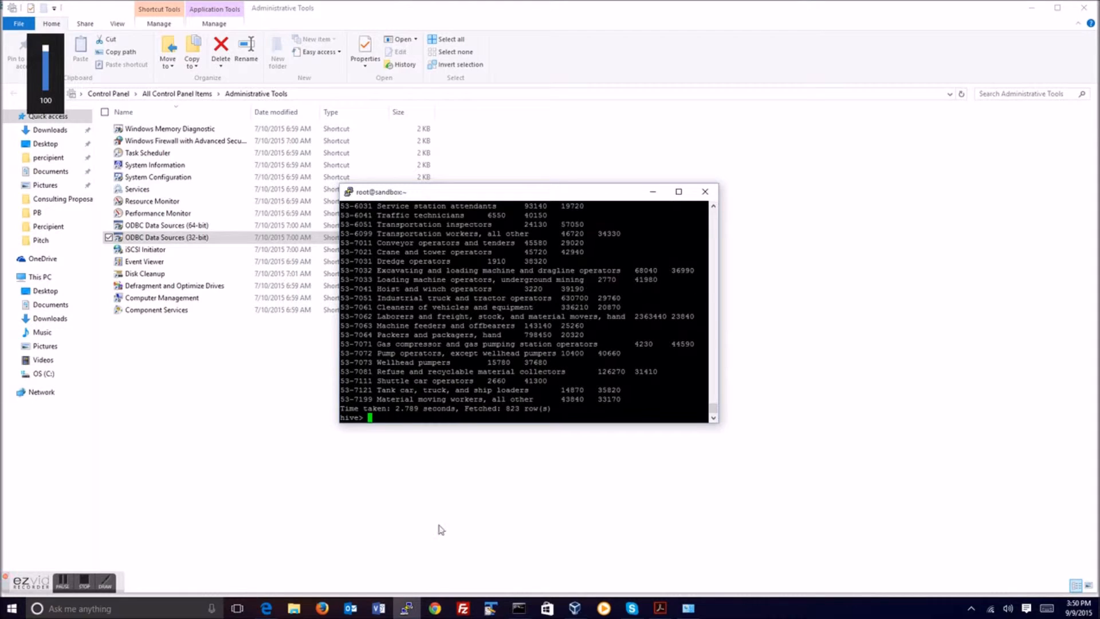
Step: Launch Excel by running 'excel' from the Run dialog after abandoning the Bing search
click(162, 611)
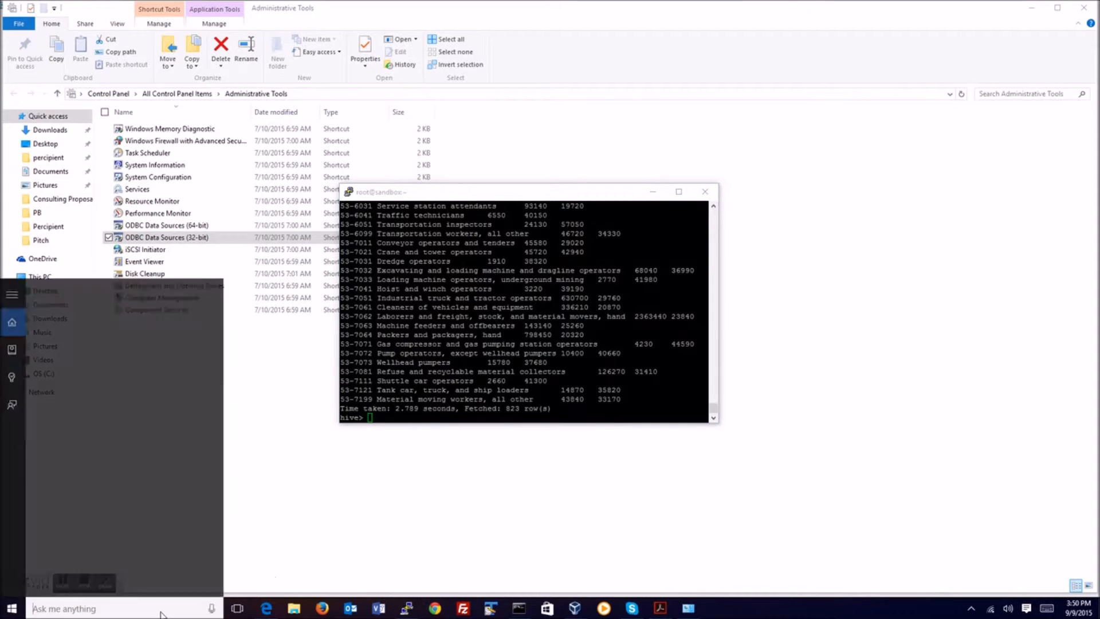
text(excel)
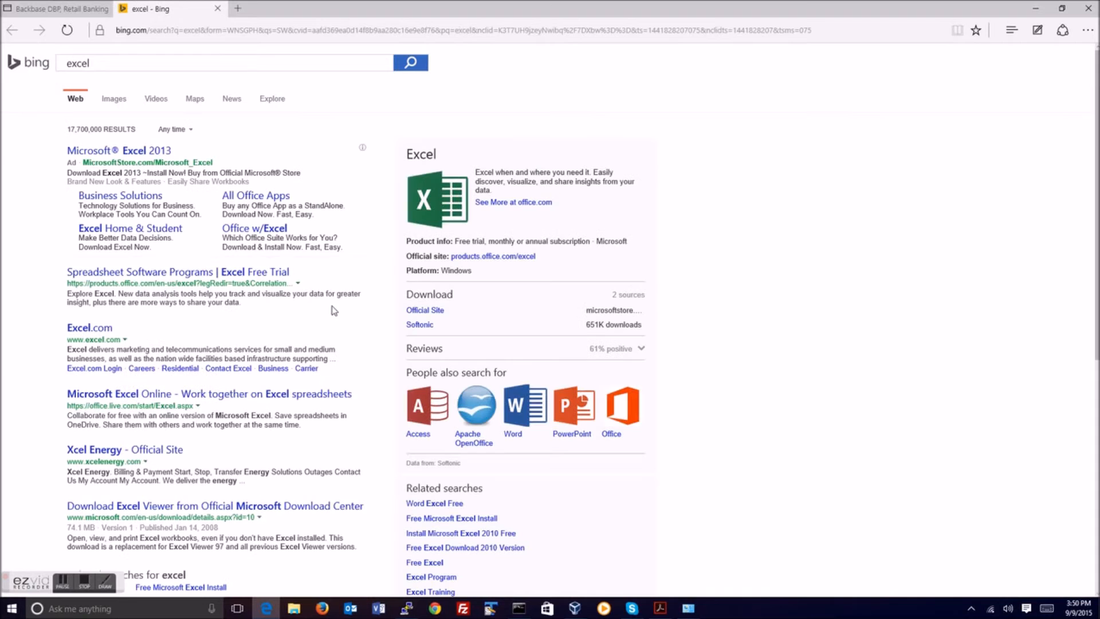
click(217, 8)
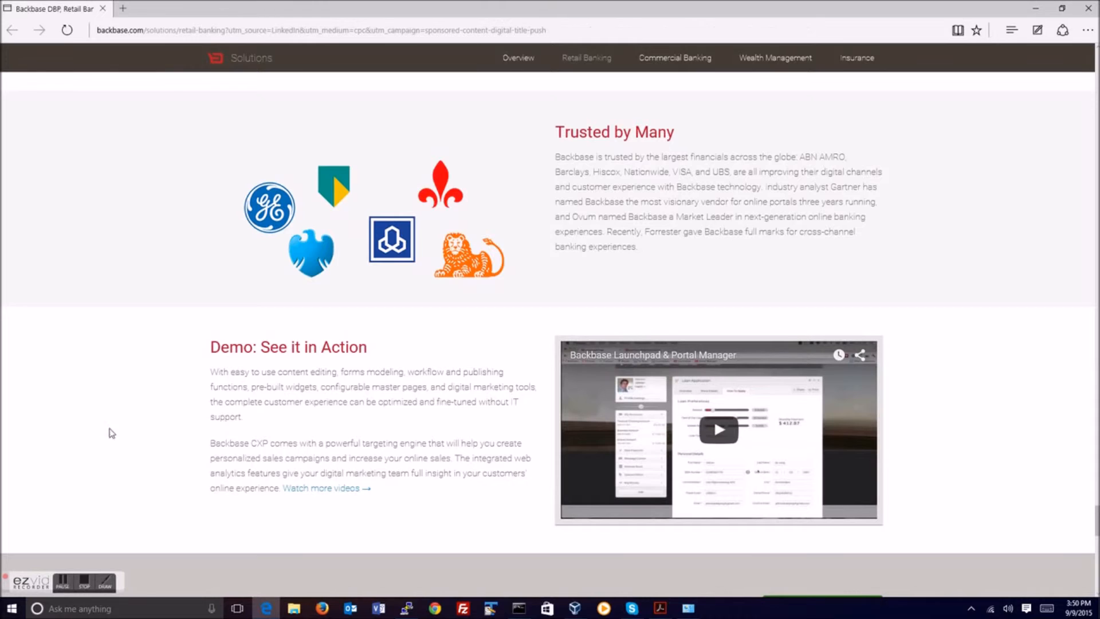
right_click(17, 613)
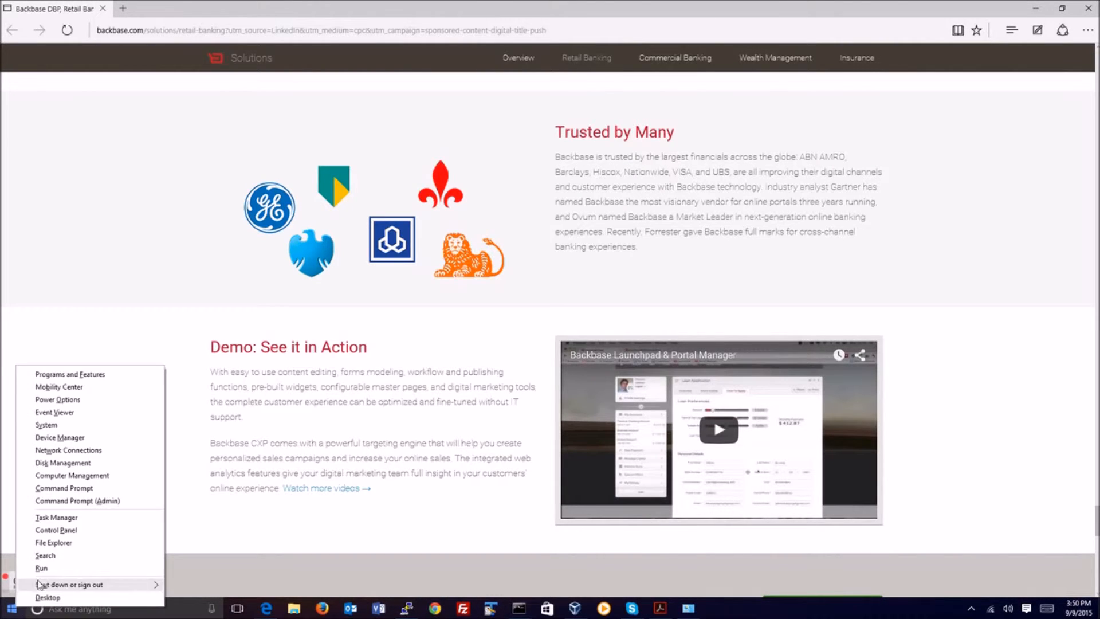
click(46, 566)
key(Return)
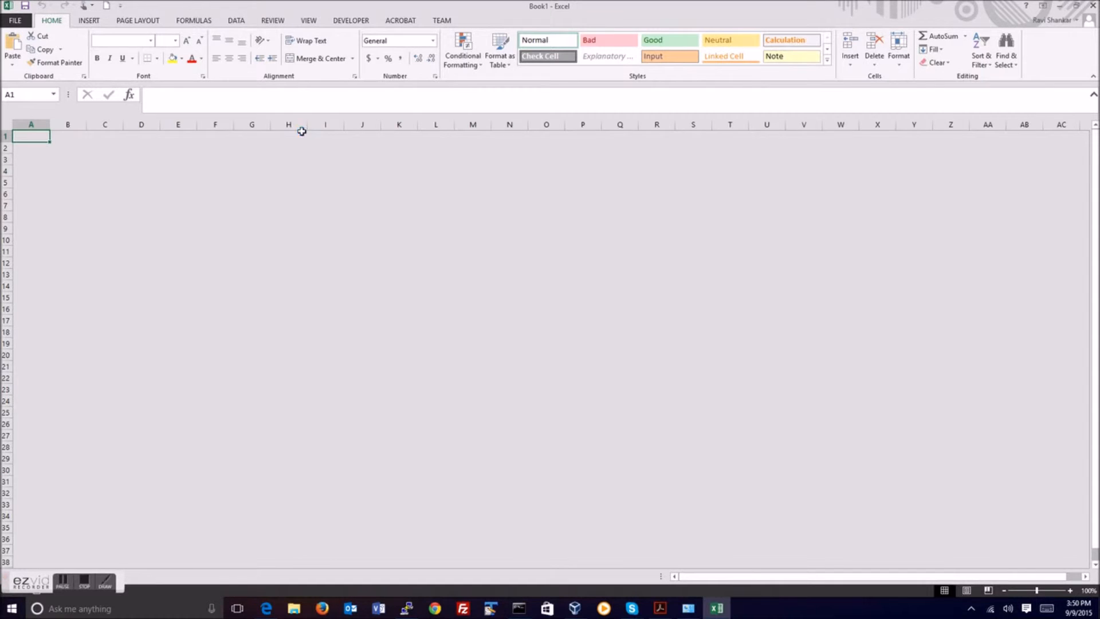
Step: Start a Microsoft Query import on the HortonHive source and sign in with the Hive password
click(302, 135)
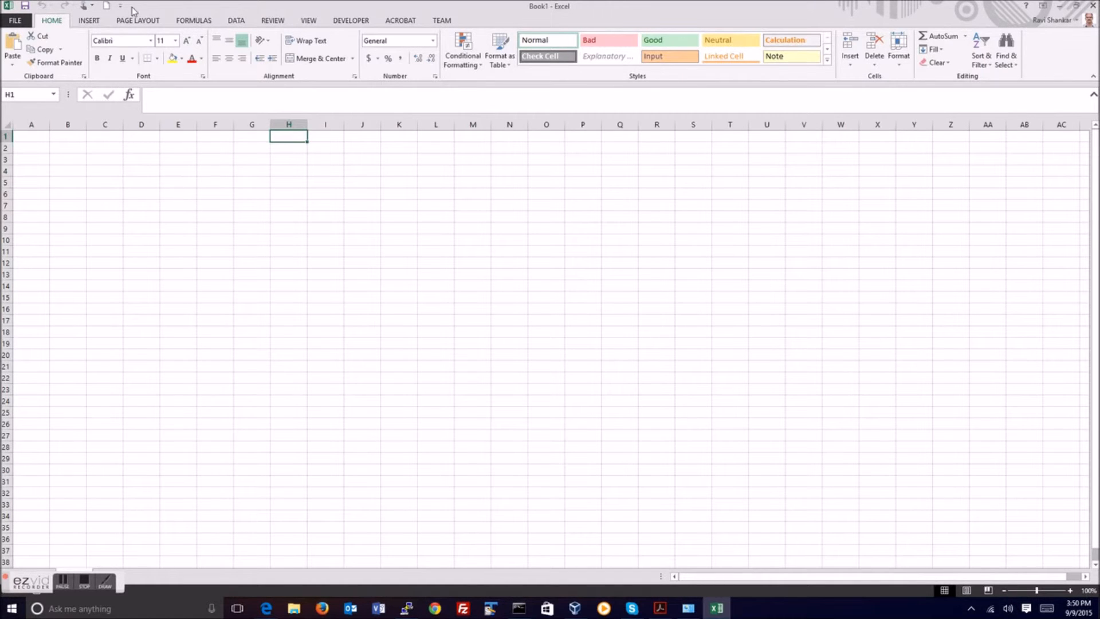
click(237, 21)
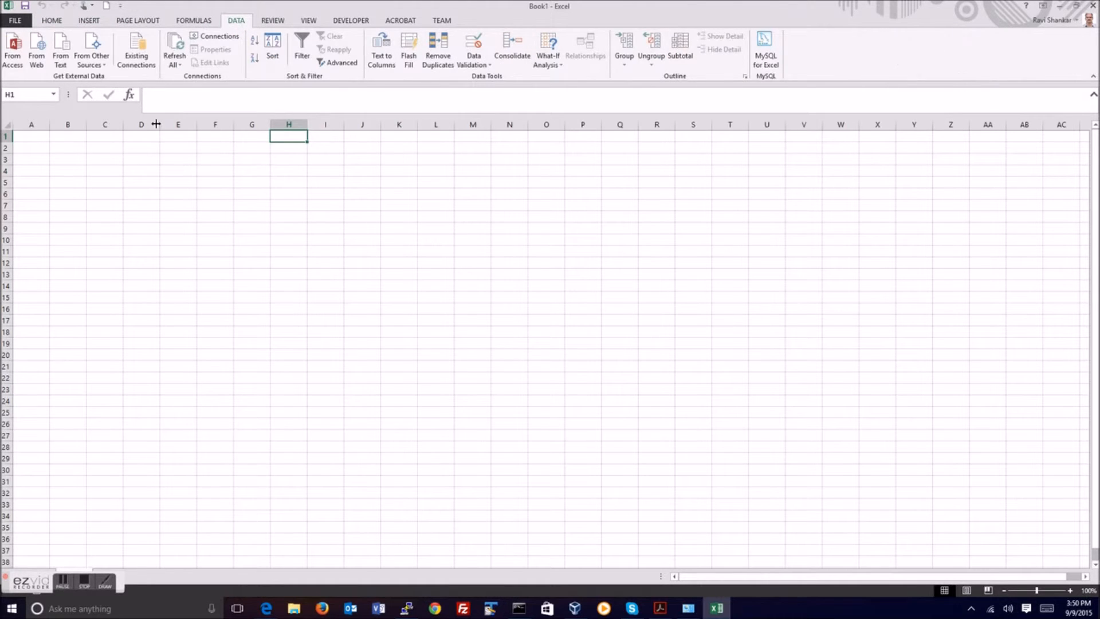
click(92, 58)
click(150, 253)
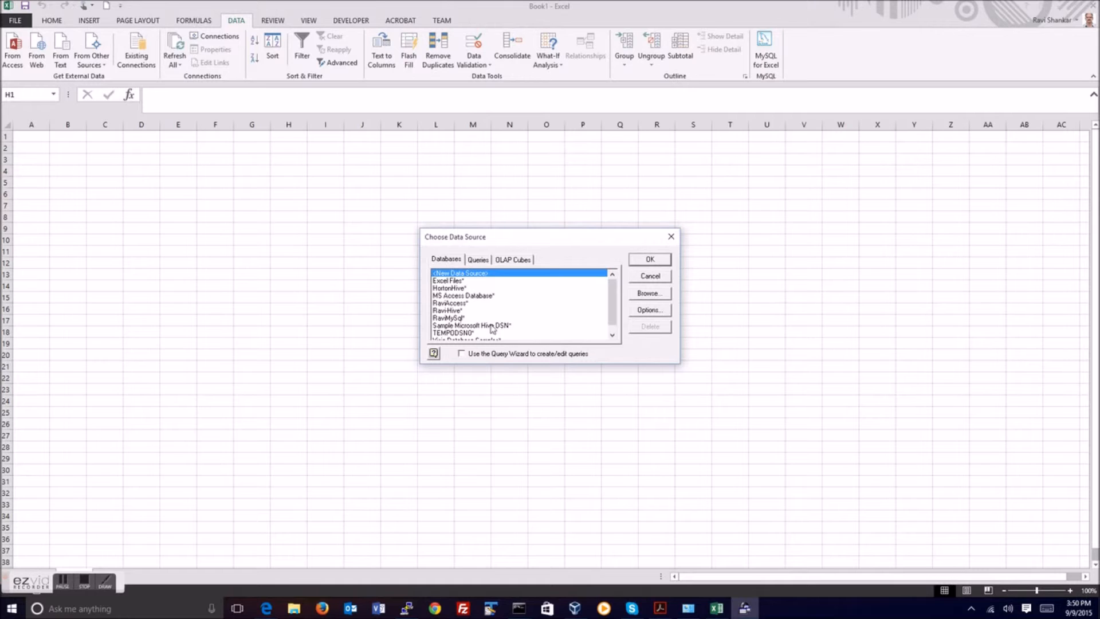
click(463, 289)
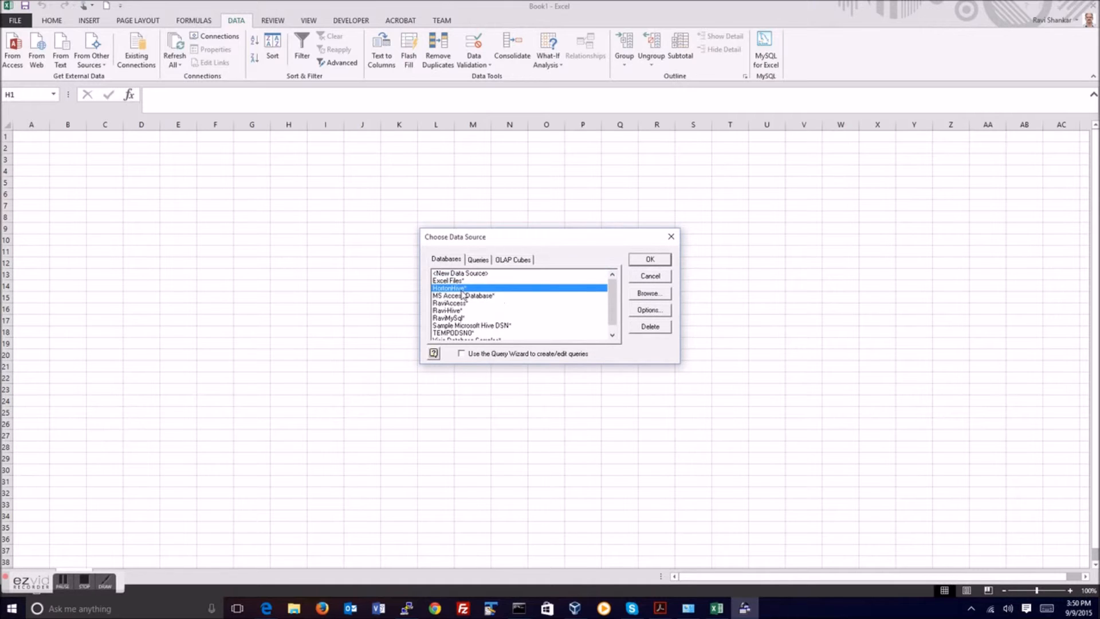
click(650, 260)
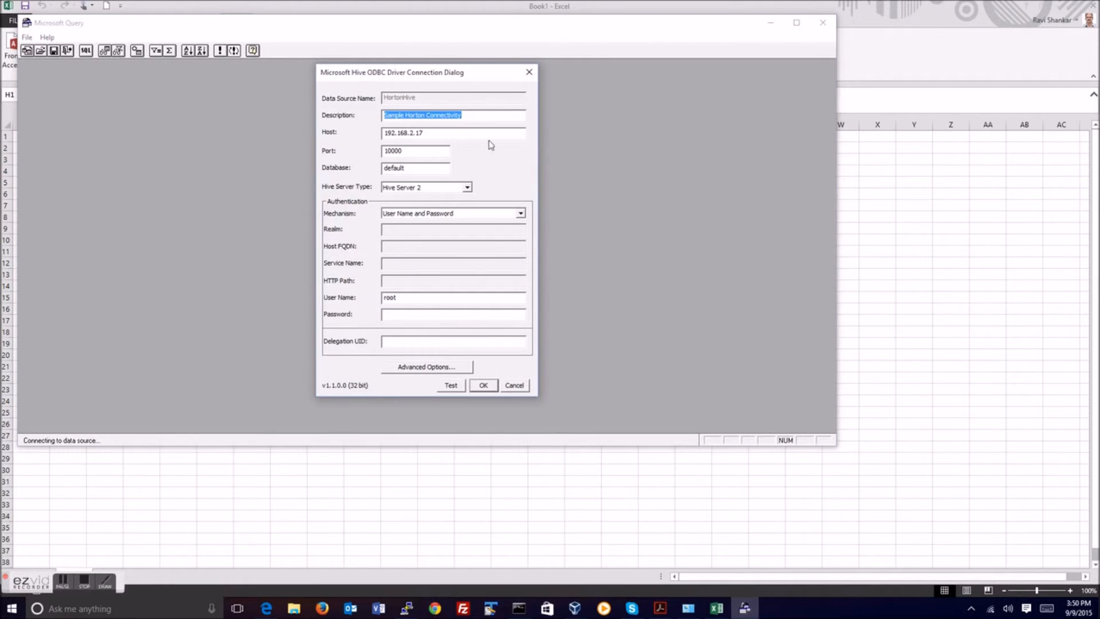
click(407, 314)
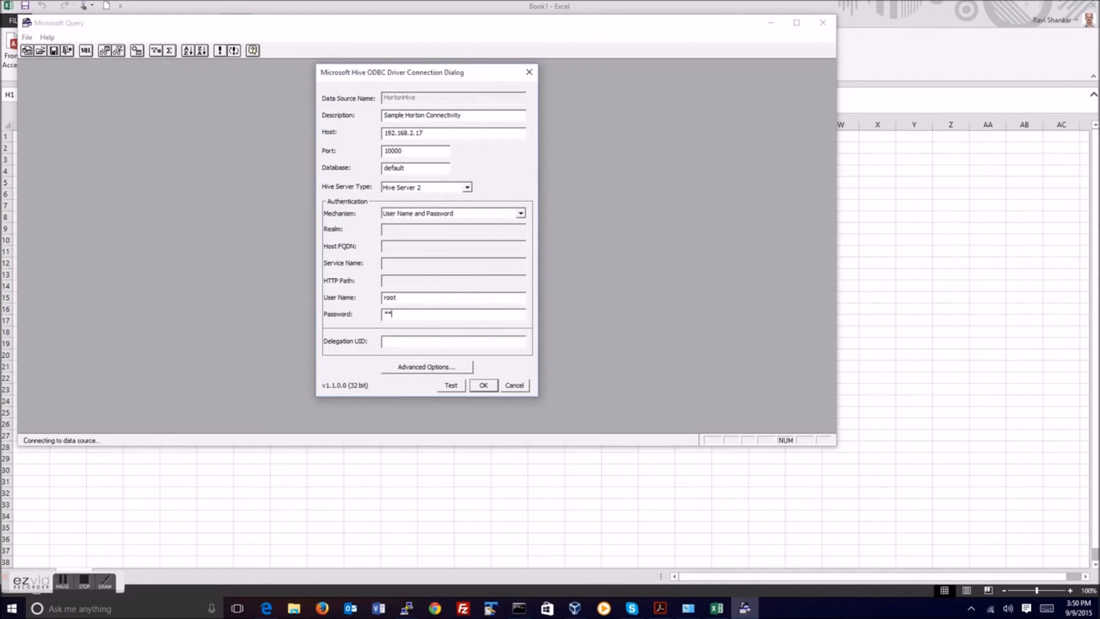
click(483, 385)
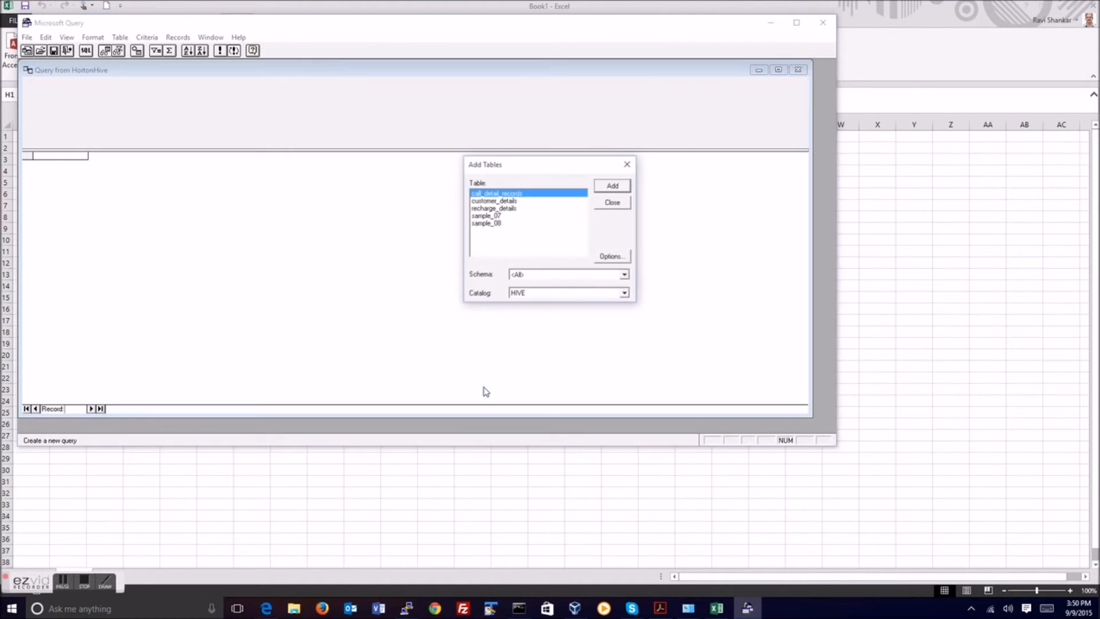
Step: Add the sample_07 table to the query and close the Add Tables list
click(496, 216)
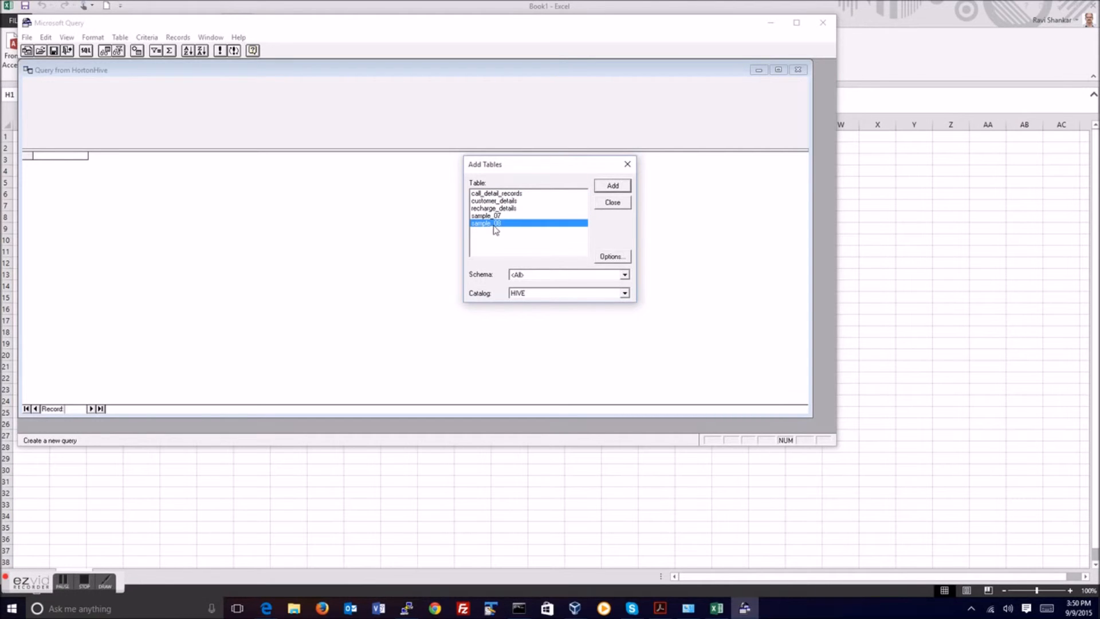
click(613, 189)
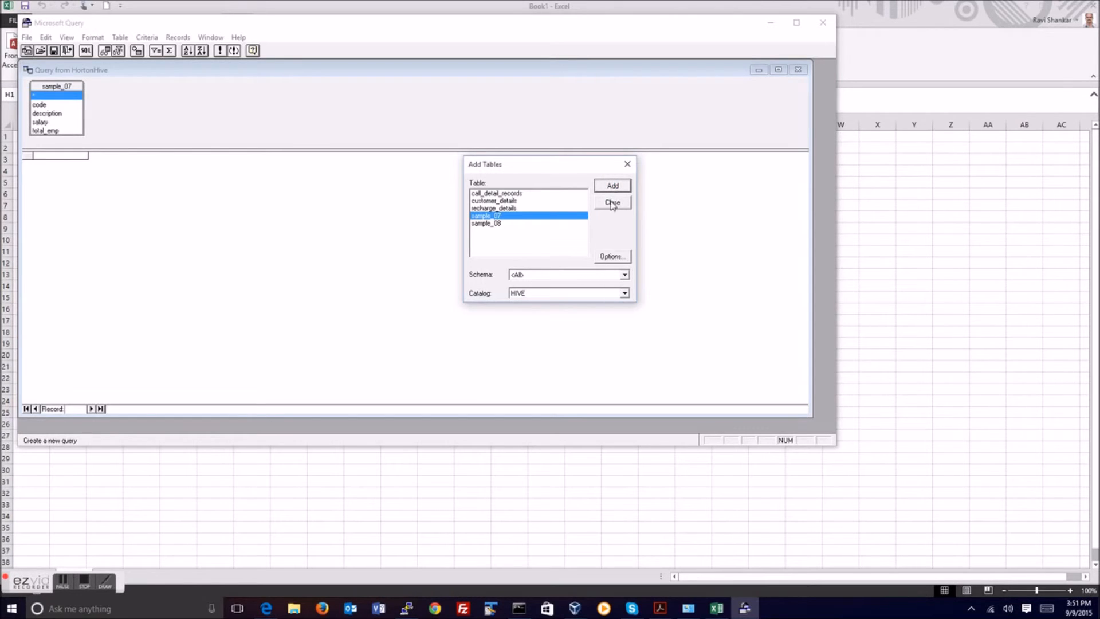
click(612, 203)
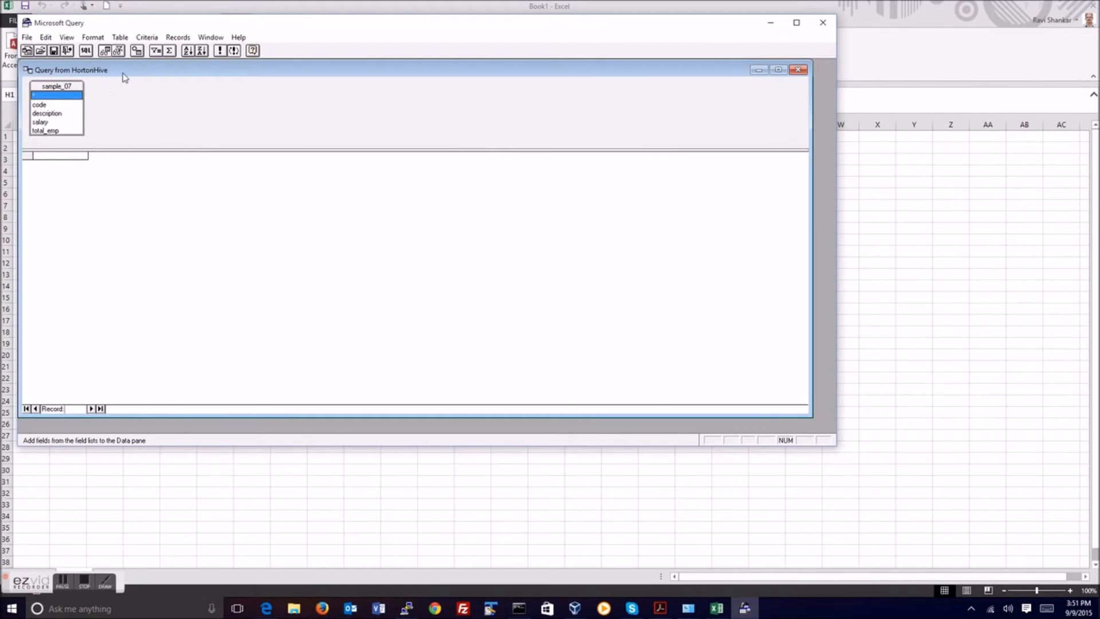
Step: Start a new query on HortonHive, then cancel its connection dialog
click(26, 38)
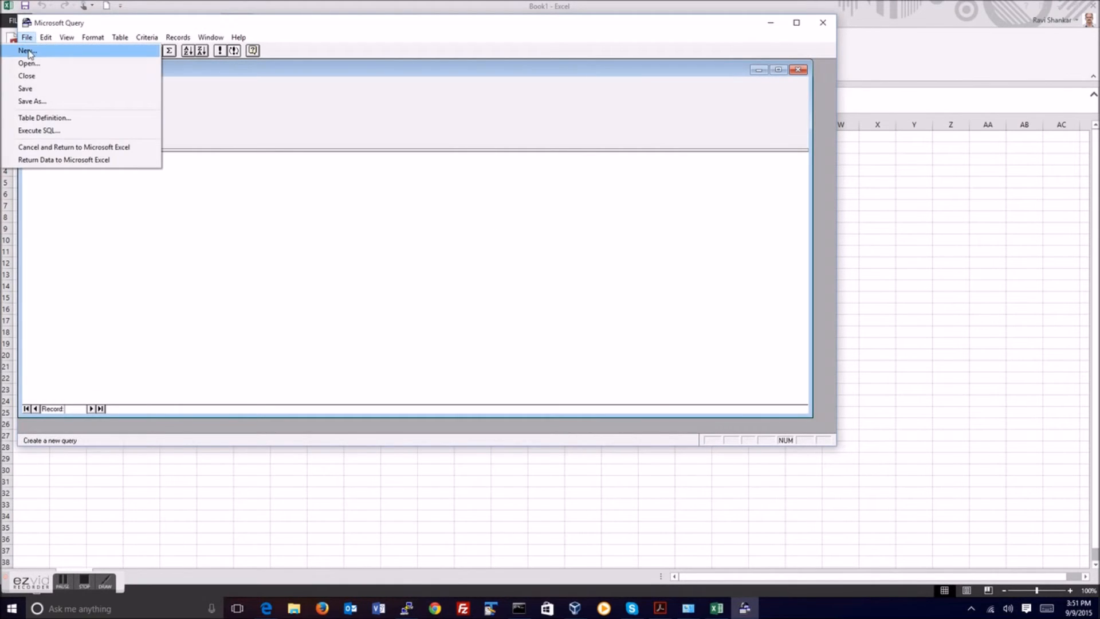
click(27, 52)
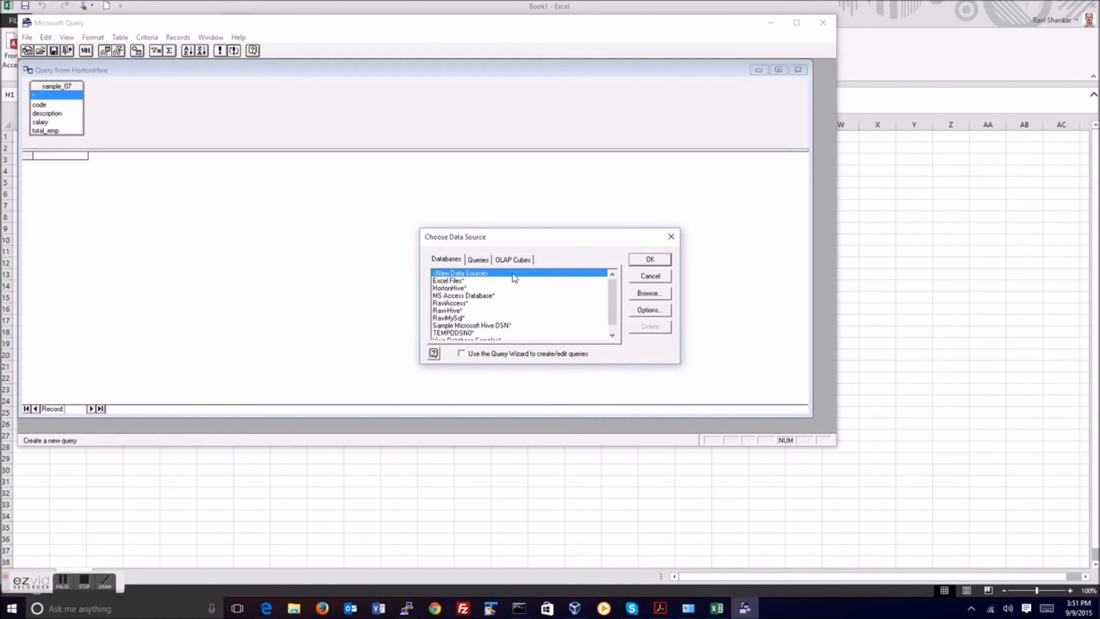
click(480, 260)
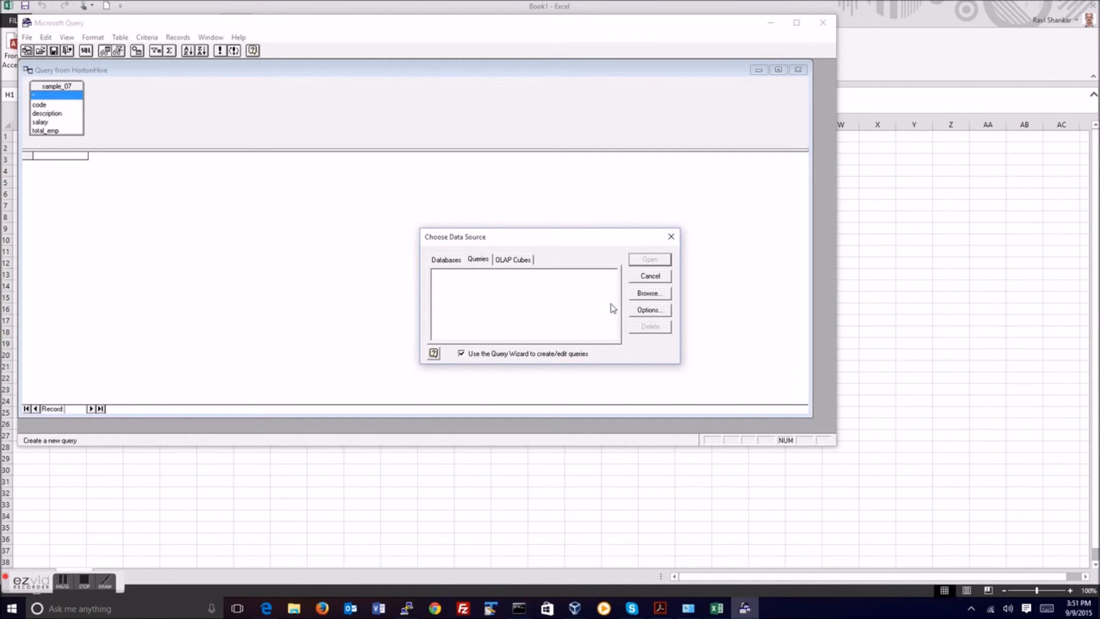
click(454, 263)
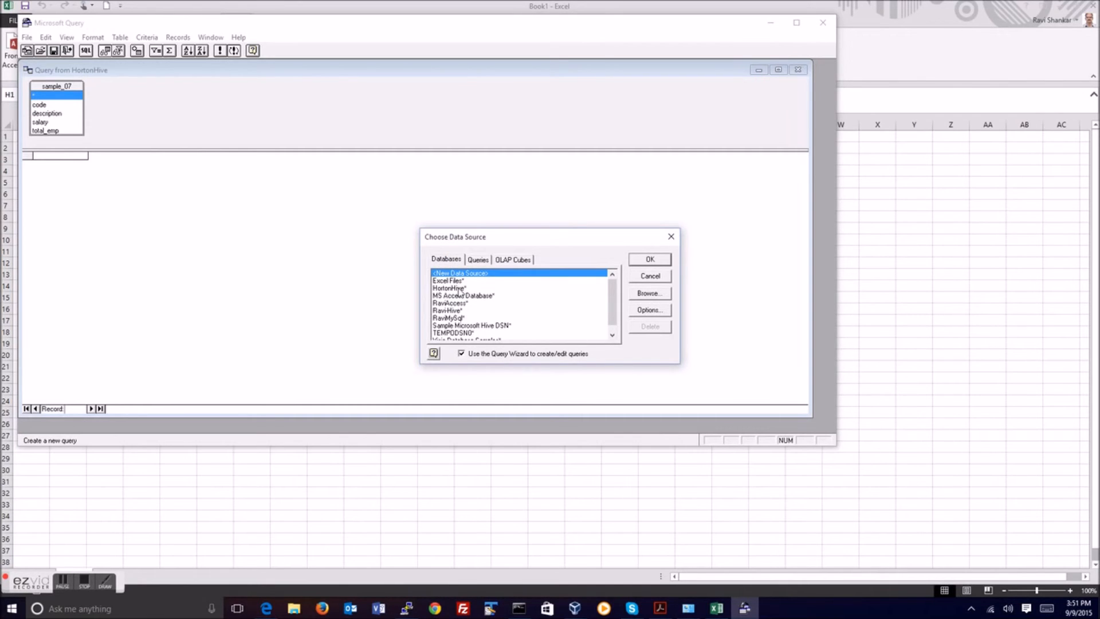
click(458, 288)
double_click(458, 289)
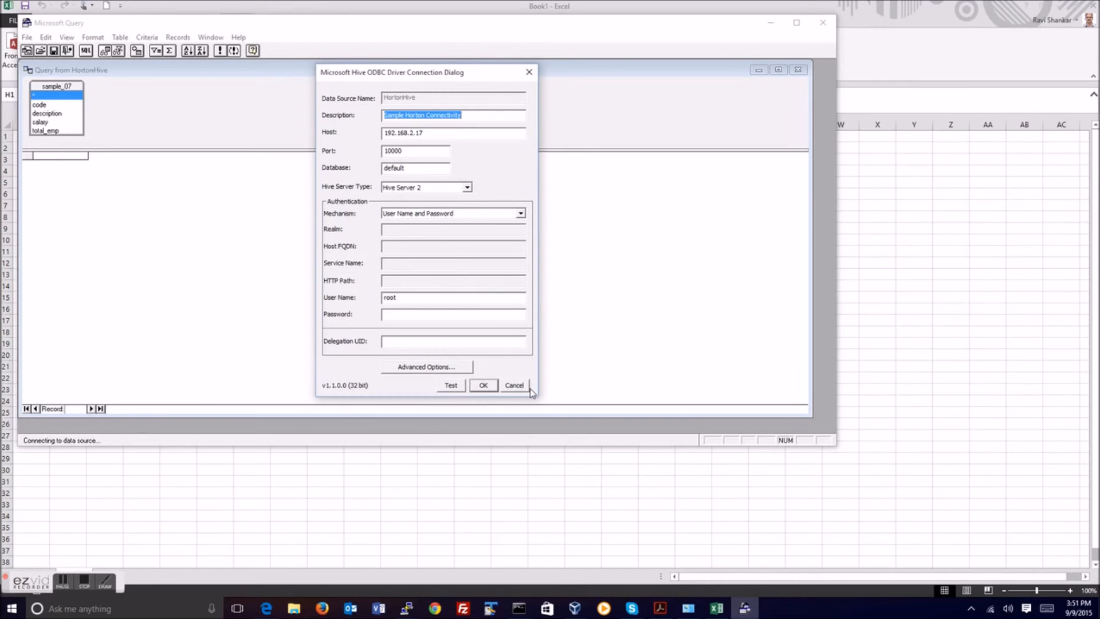
click(523, 387)
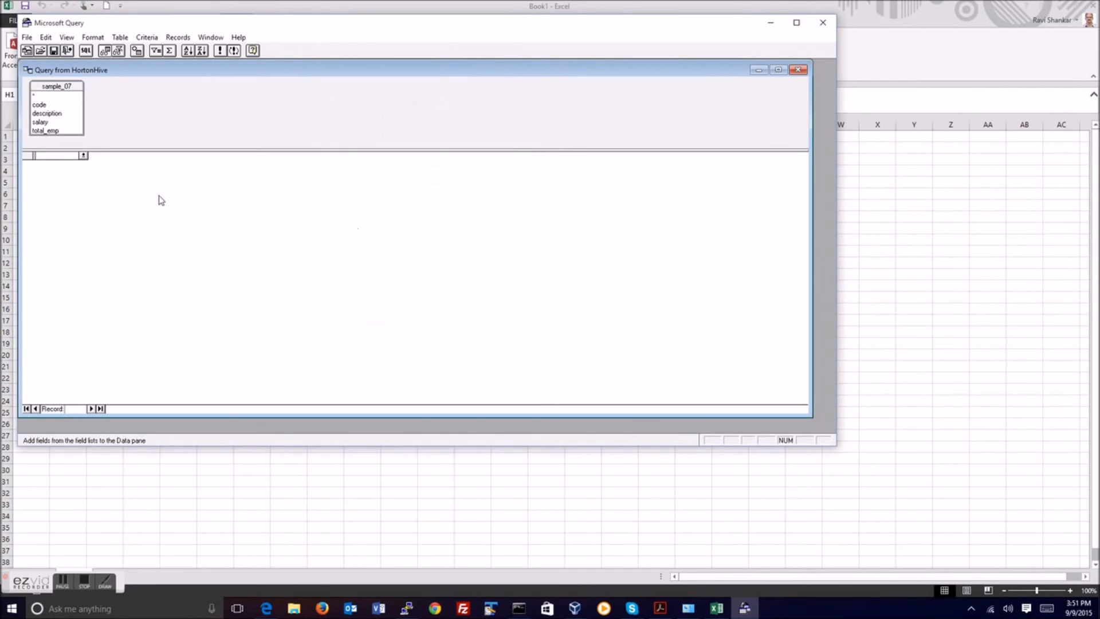
Step: Add sample_07's code, description, salary and total_emp fields to the query results grid
drag(41, 105, 43, 154)
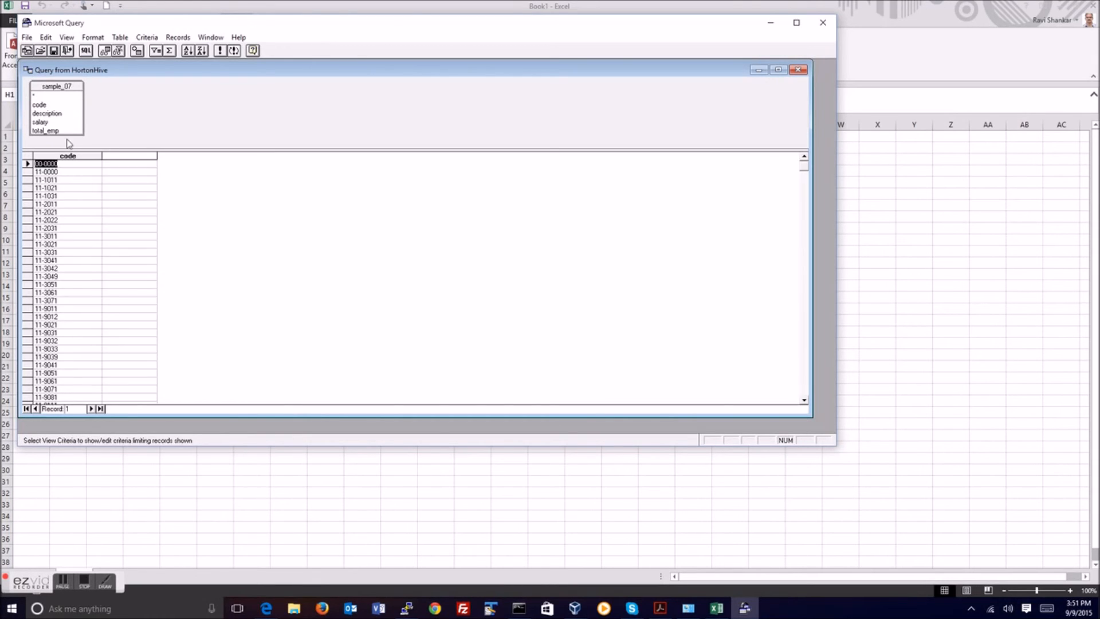
drag(50, 114, 125, 154)
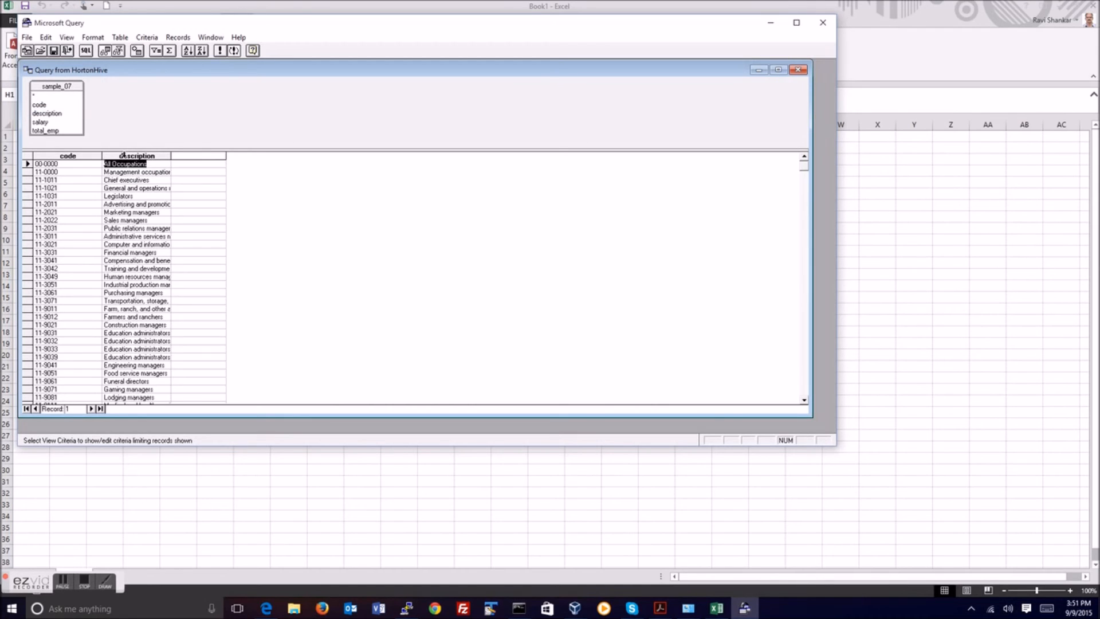
drag(40, 122, 187, 154)
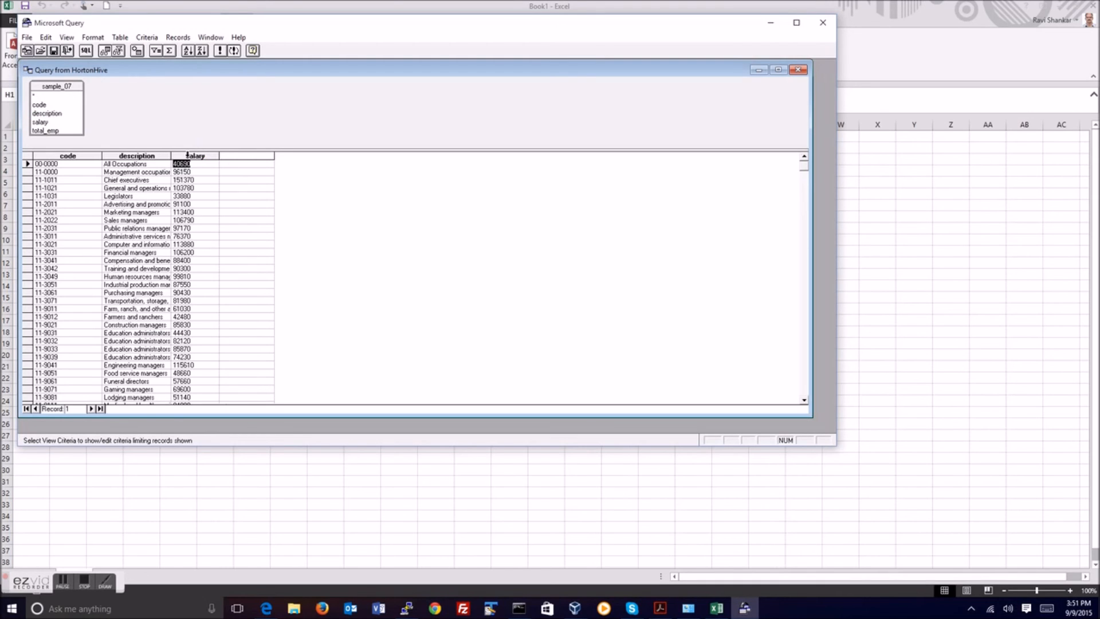
drag(45, 130, 245, 153)
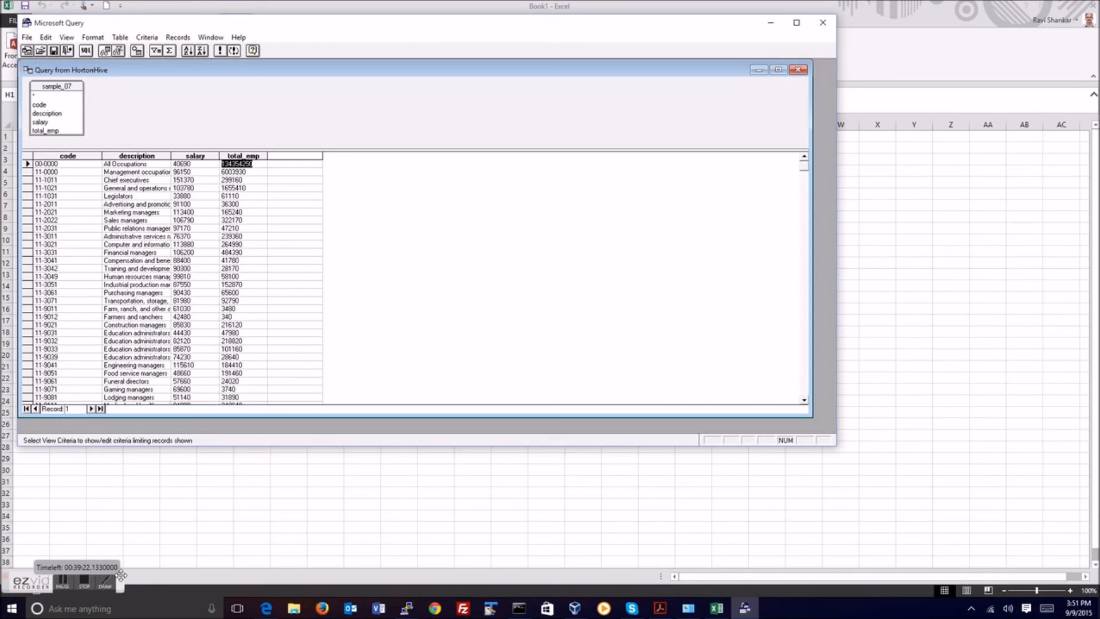
click(88, 585)
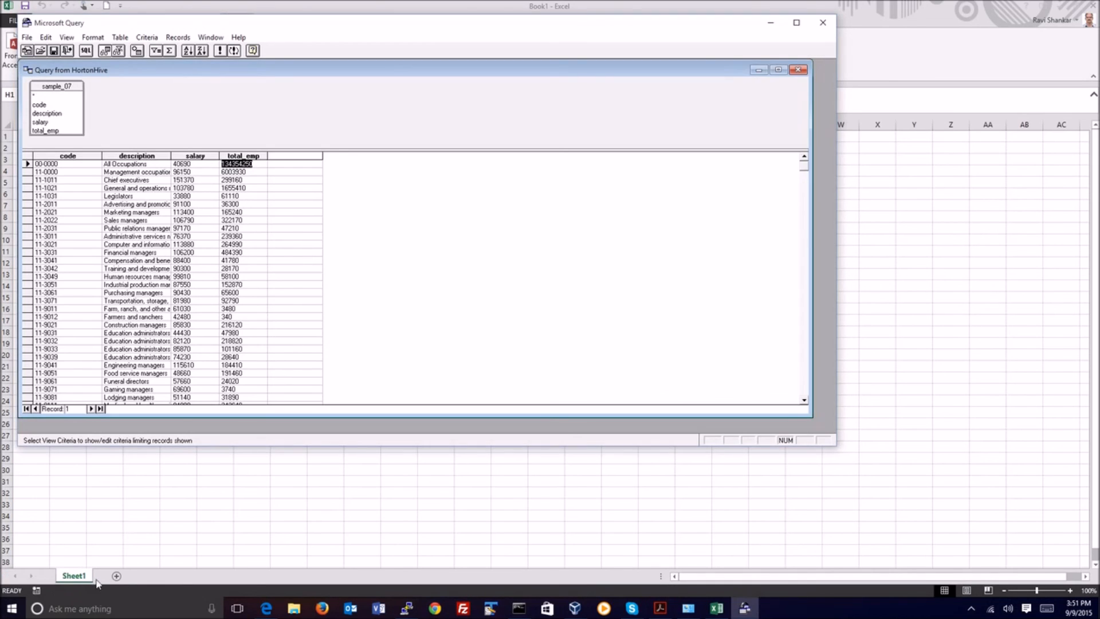